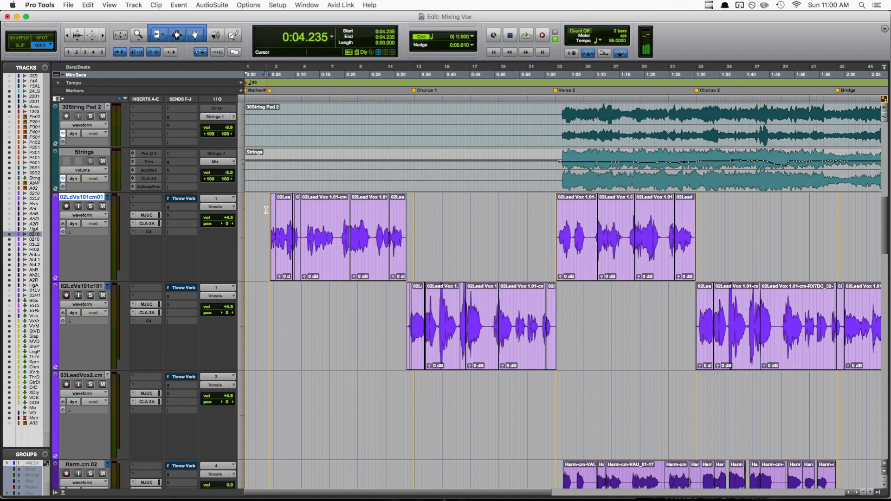
Identify the verse and chorus clips on the two 02 lead vocal tracks and place the edit cursor at about 0:04.9, at the first verse
left_click_drag(266, 210, 425, 326)
left_click(401, 327)
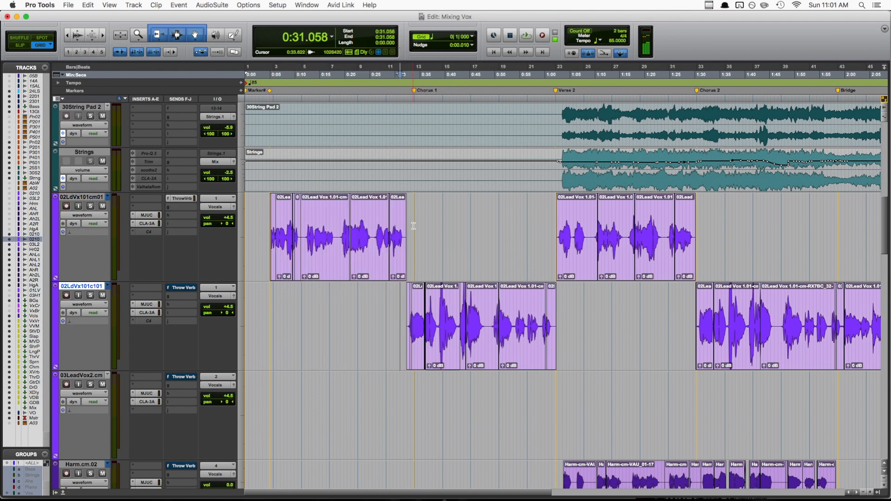
left_click(411, 221)
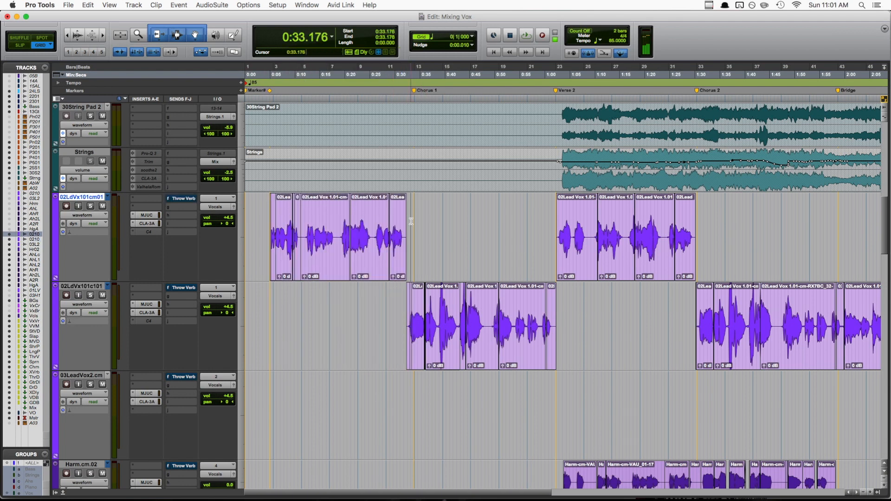
left_click_drag(411, 221, 422, 305)
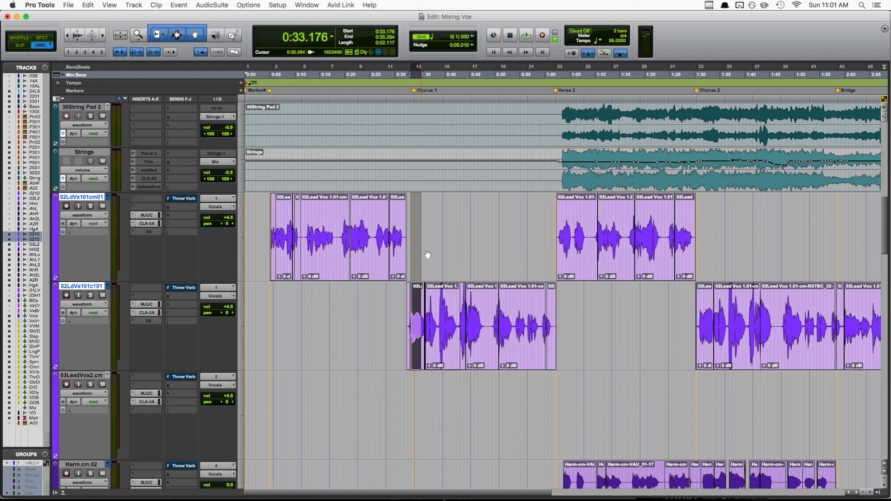
left_click(369, 224)
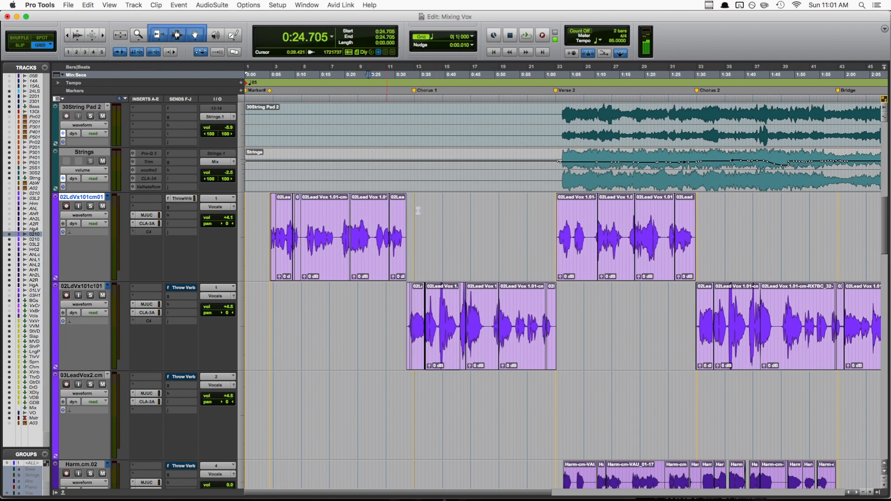
left_click(268, 214)
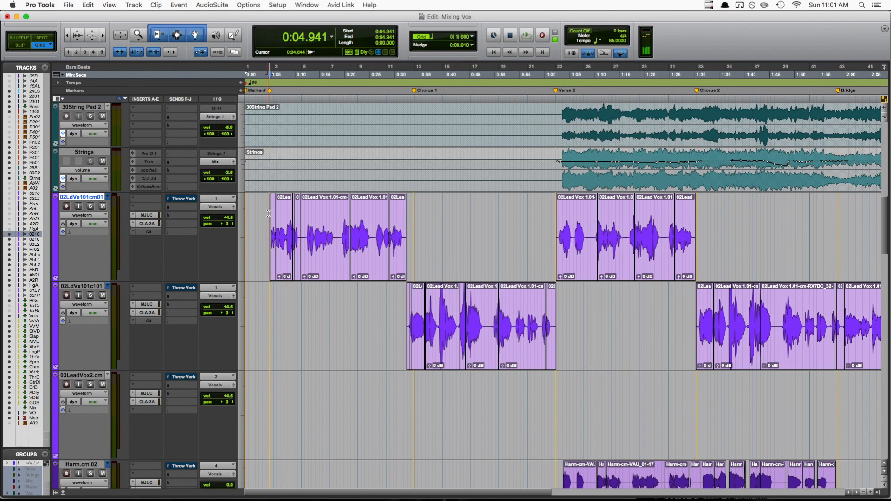
Bypass all active inserts on the verse and chorus lead vocal channels in the mixer
key("super+equal")
left_click(266, 55, "ctrl+super")
left_click(306, 57, "ctrl+super")
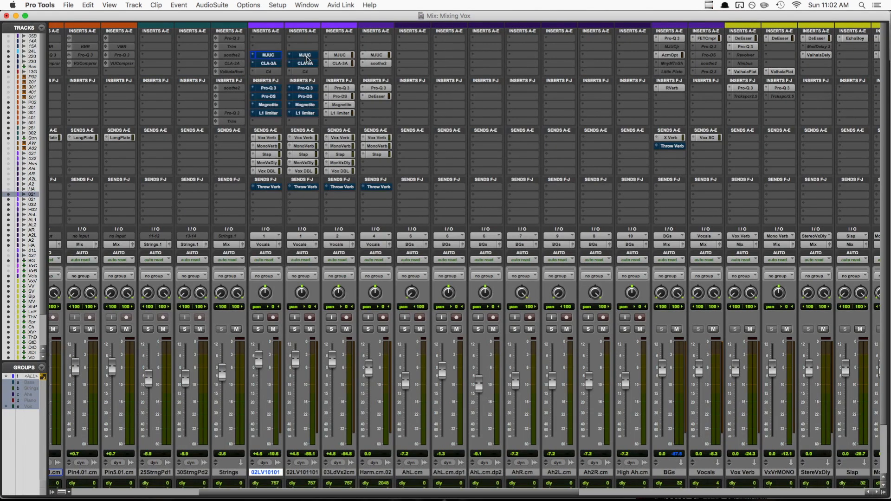
Mute sends A–E on both lead vocal channels and make their Throw Verb sends inactive
left_click(272, 138, "shift+super")
left_click(305, 139, "shift+super")
left_click(268, 188, "ctrl+super")
left_click(312, 189, "ctrl+super")
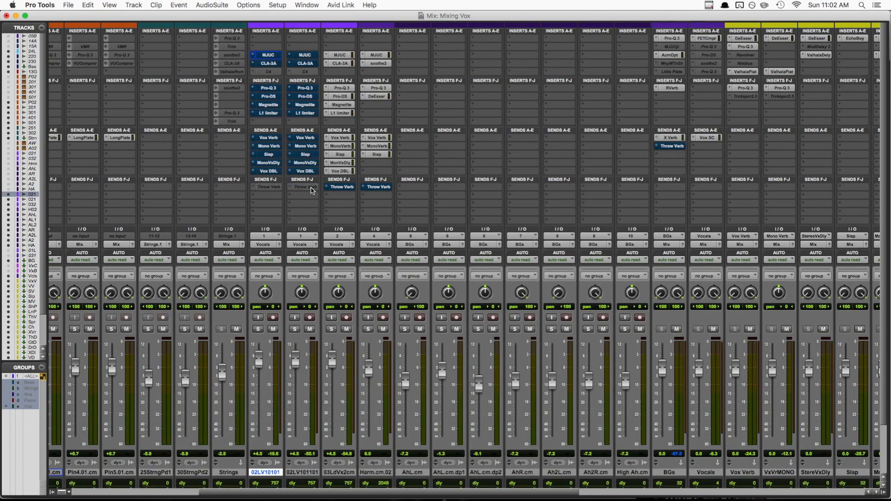
Solo the verse lead vocal and unmute sends A–E on both the verse and chorus lead vocal channels
key("shift+s")
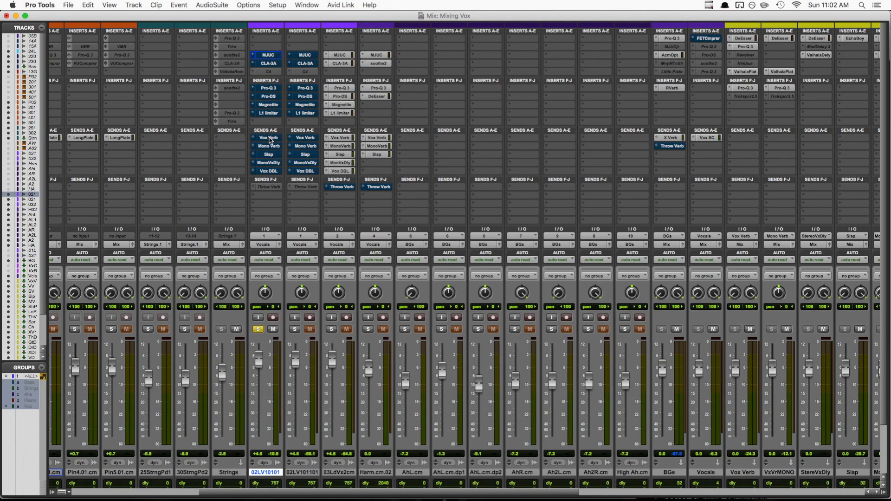
left_click(269, 139)
left_click(277, 139, "shift+super")
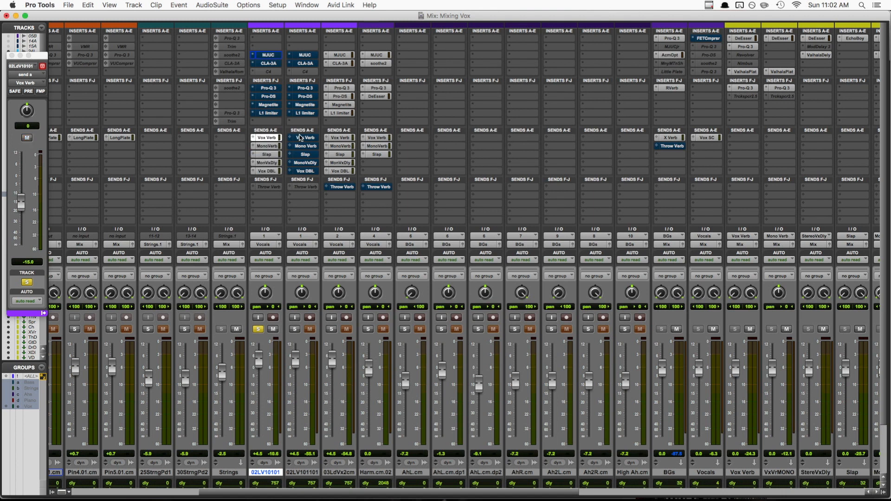
left_click(298, 138, "shift+super")
left_click(11, 56)
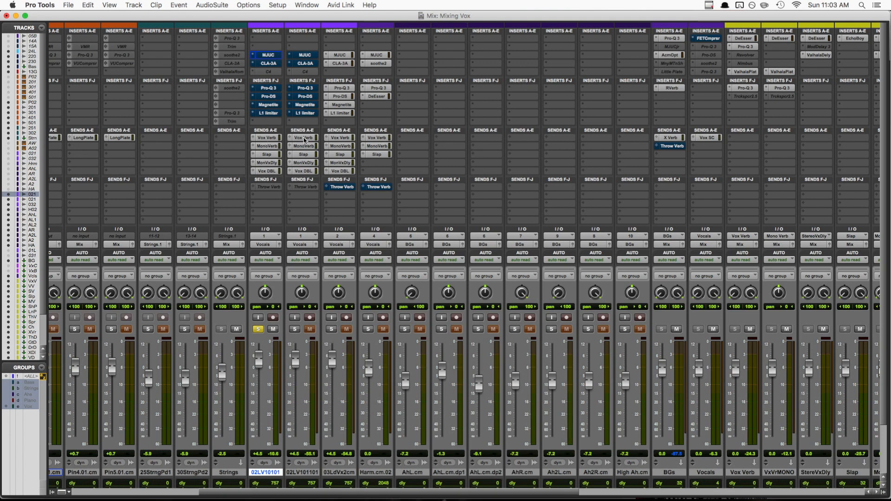
Turn the mix groups back on, then take the MJUC compressor out of bypass on the lead vocals and open it
key("super+shift+g")
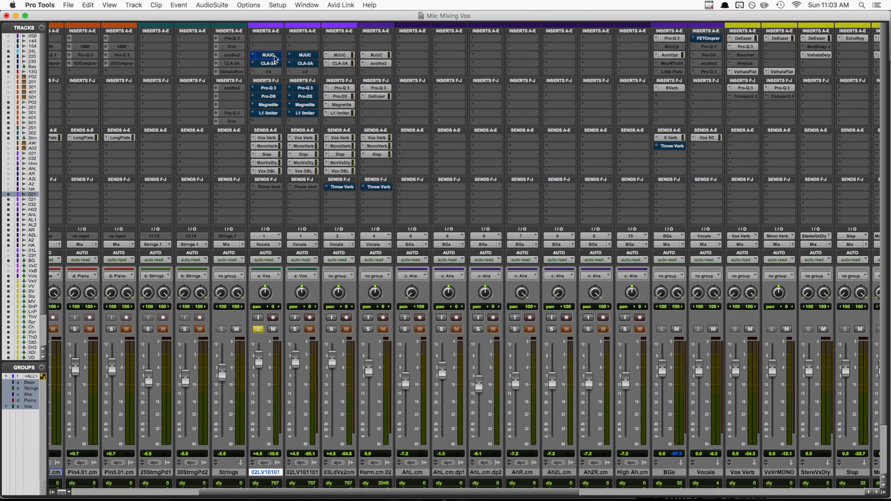
left_click(274, 55, "super")
left_click(274, 56)
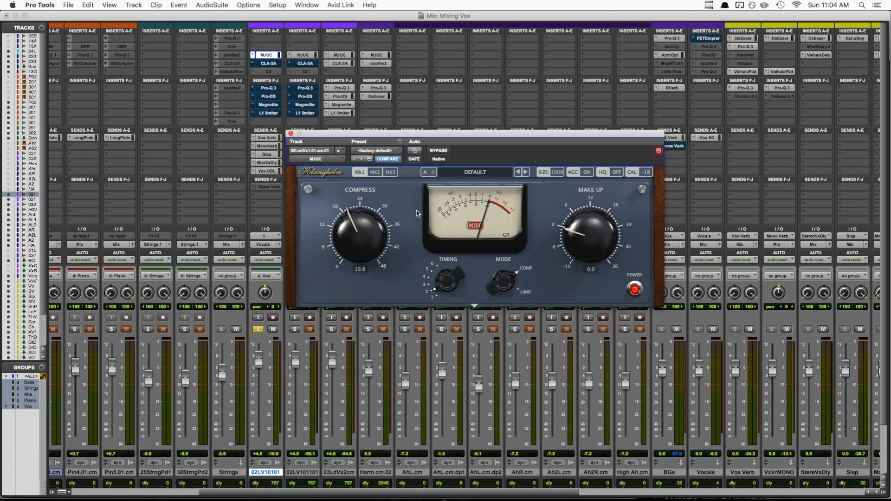
Solo the chorus lead vocal as well and place the edit cursor at about 0:38 in its first chorus
left_click(294, 329)
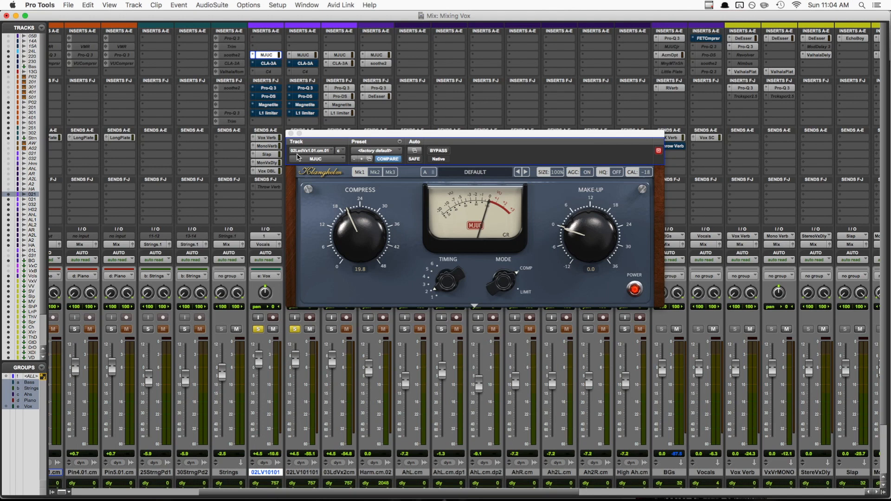
key("space")
key("super+equal")
left_click_drag(371, 138, 385, 98)
left_click(435, 318)
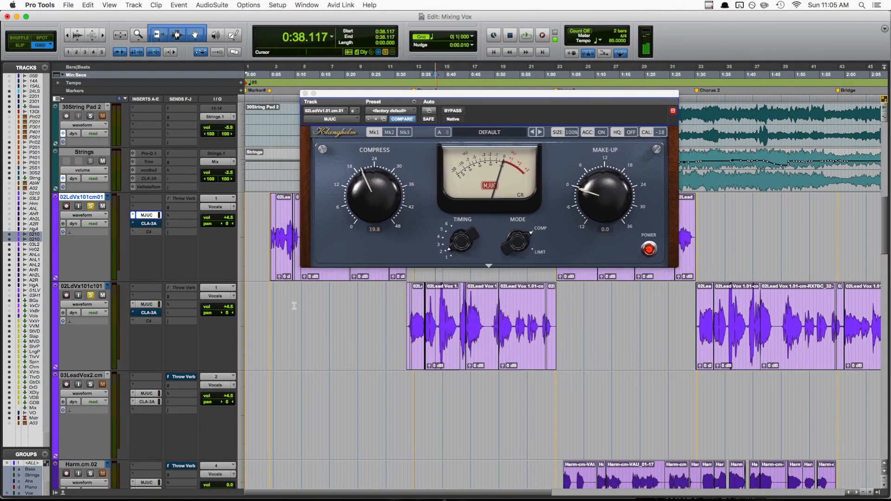
Open the MJUC on the chorus lead vocal and play the first chorus to watch its gain reduction
left_click(147, 305)
scroll(93, 253, "down", 1)
key("space")
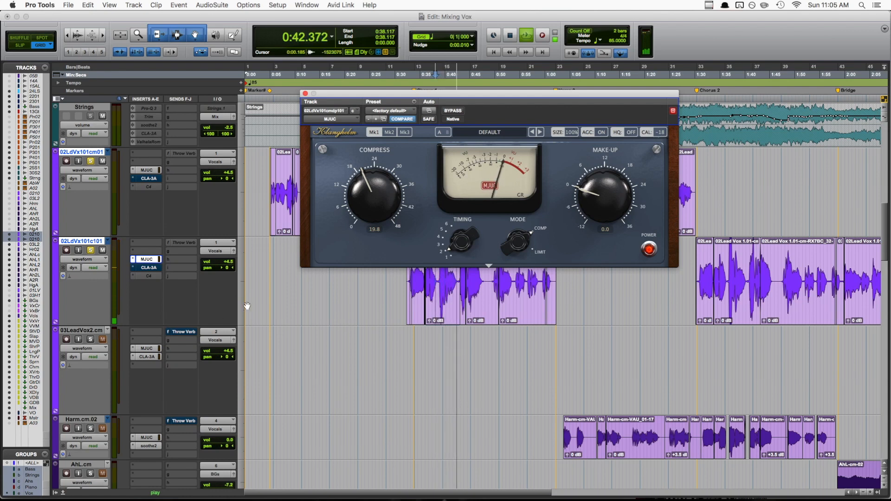
scroll(247, 306, "up", 2)
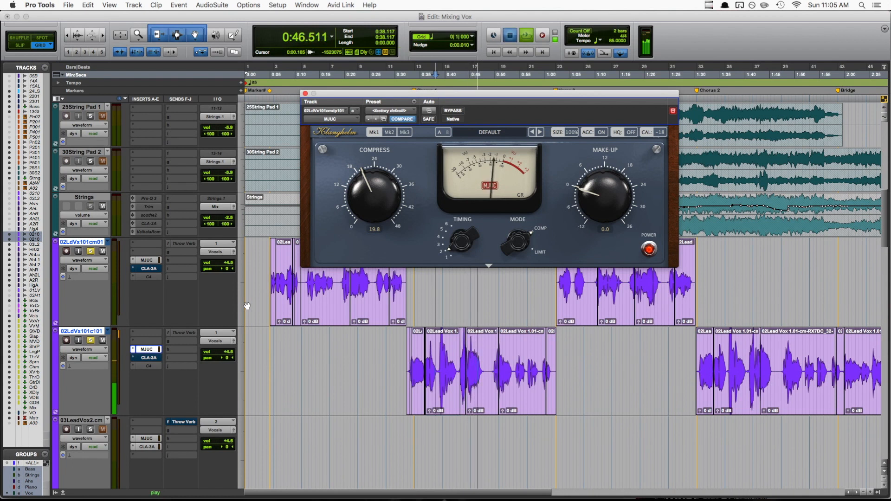
key("space")
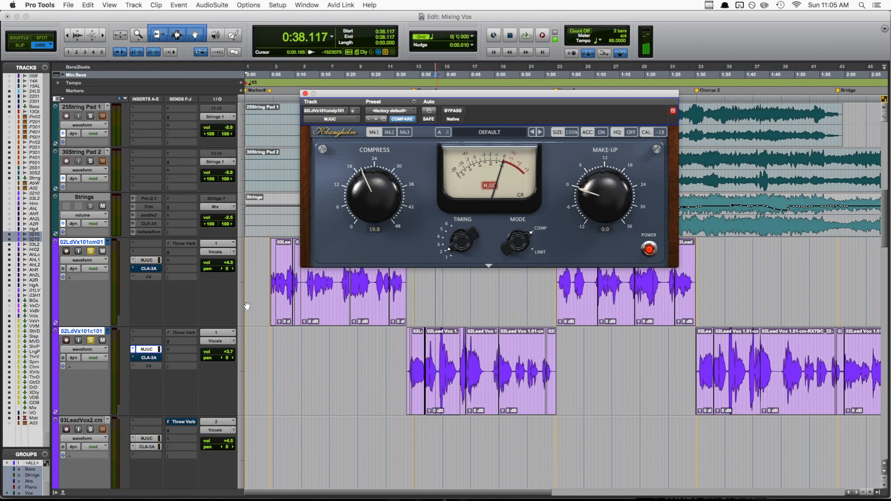
Loop the chorus vocal phrase from about 0:38.8 to 0:42.4 and compare it with the MJUC bypassed and active
left_click(438, 352)
left_click_drag(438, 352, 458, 354)
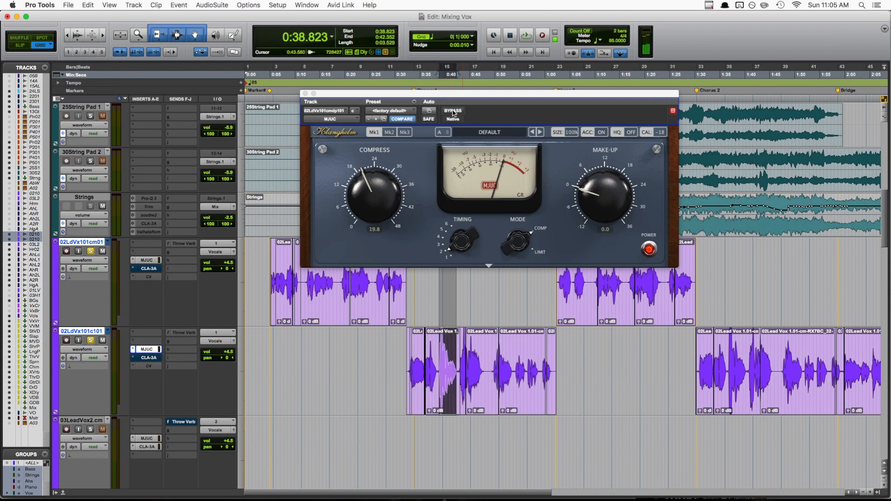
key("space")
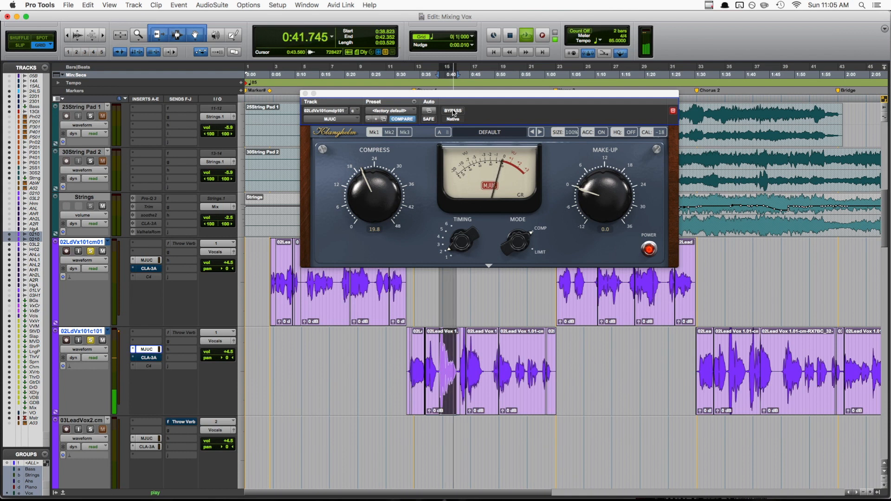
left_click(454, 112)
left_click(453, 111)
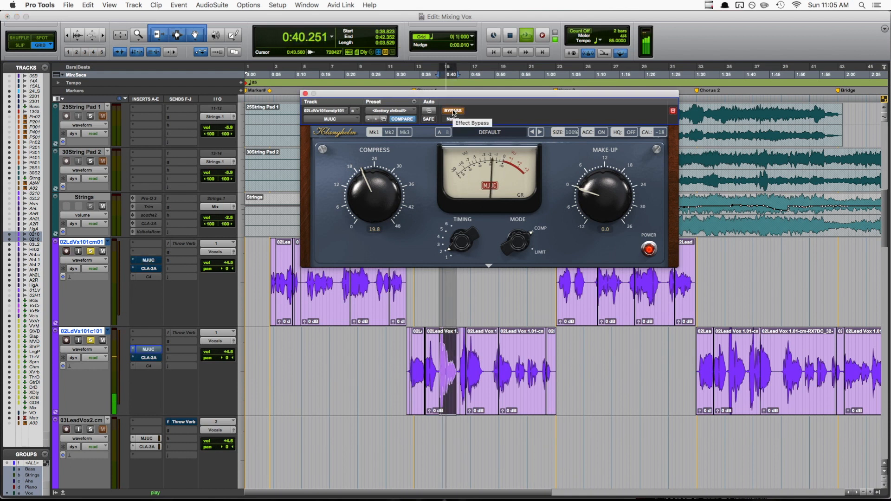
left_click(453, 111)
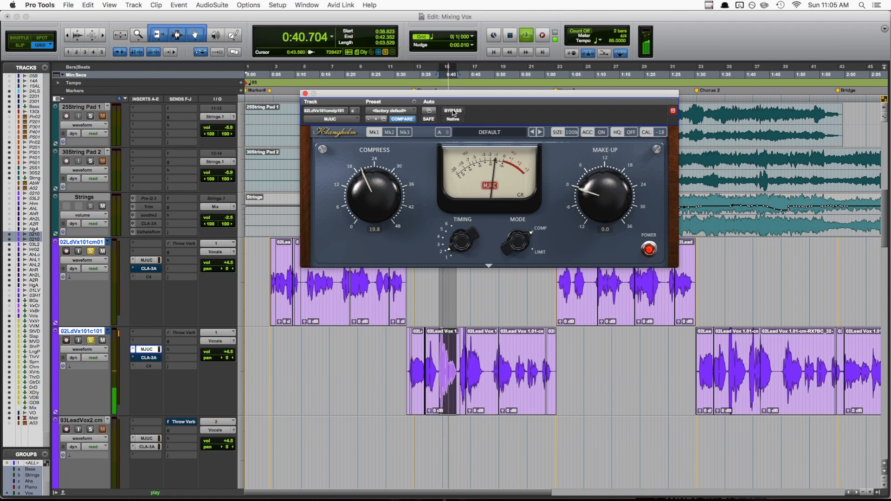
key("space")
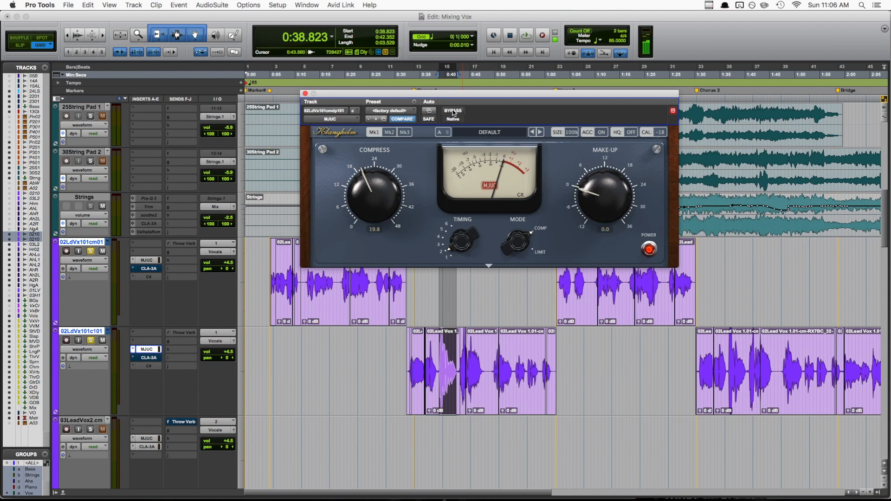
Activate the CLA-3A compressor on both lead vocals and play the verse from about 0:19 with its window open
left_click(153, 359)
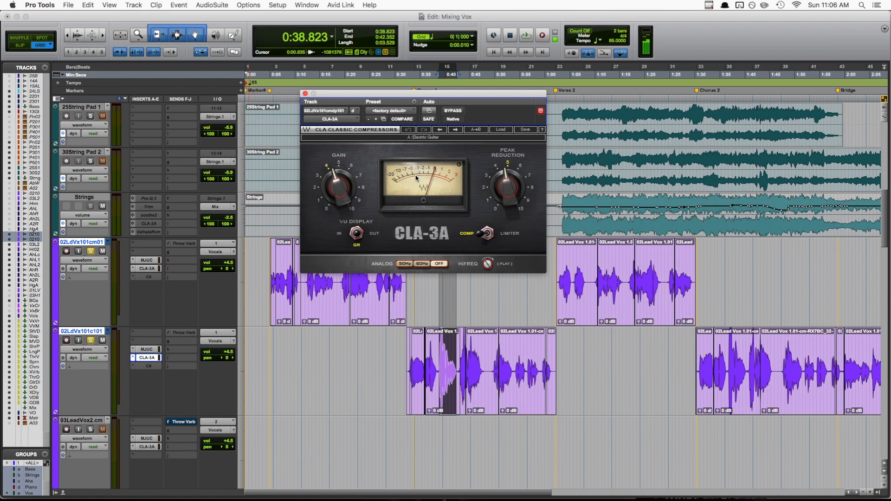
left_click(405, 350)
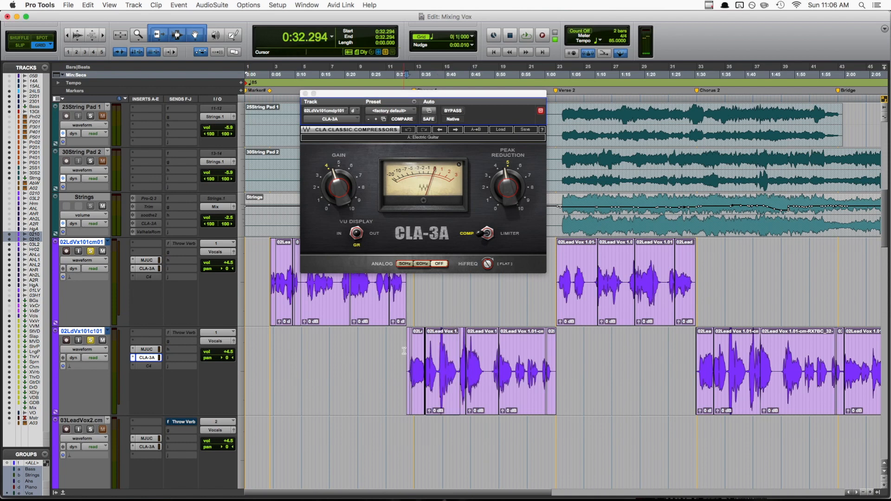
key("space")
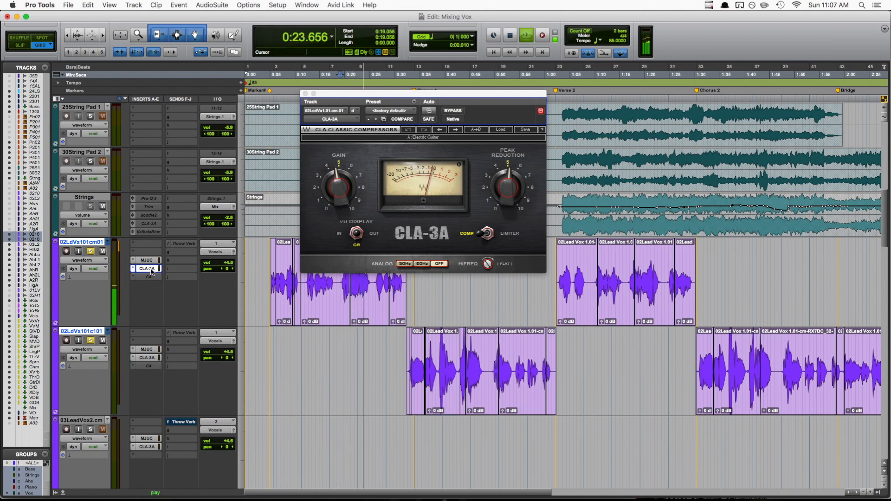
key("space")
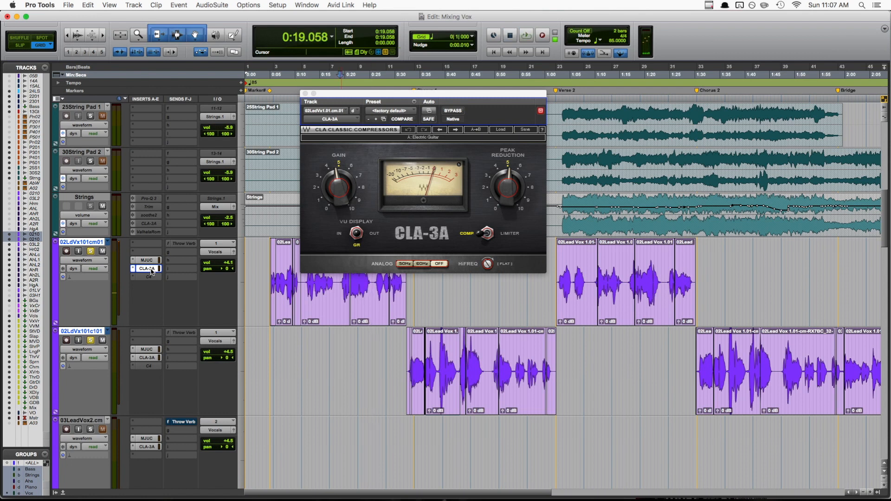
Compare the verse vocal with the CLA-3A bypassed and active, and review its MJUC and CLA-3A settings
key("space")
left_click(147, 269, "alt+shift+super")
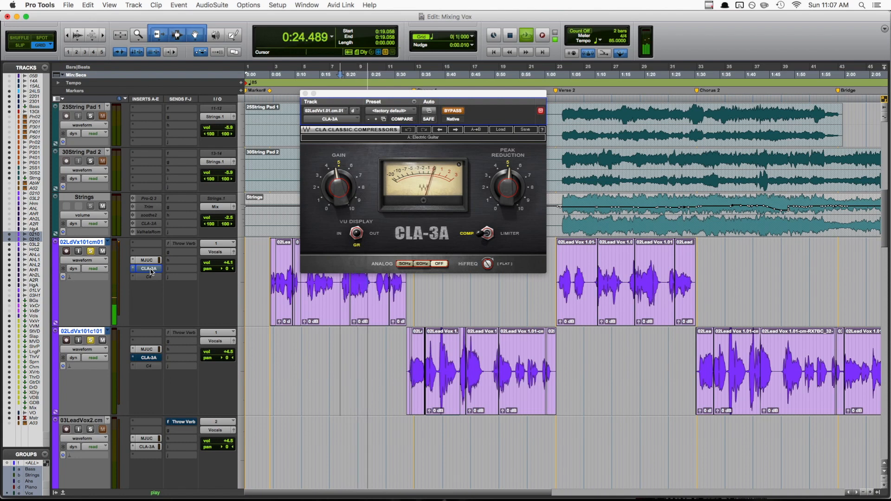
key("space")
left_click(148, 269, "super")
key("space")
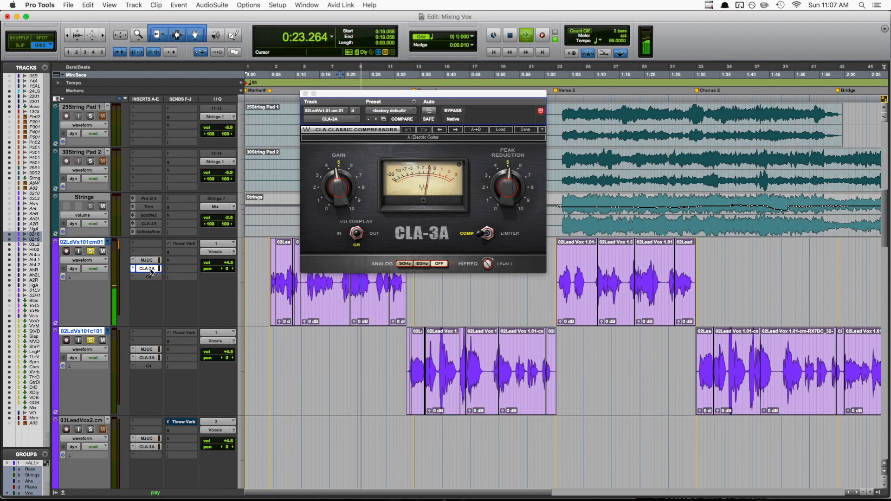
key("space")
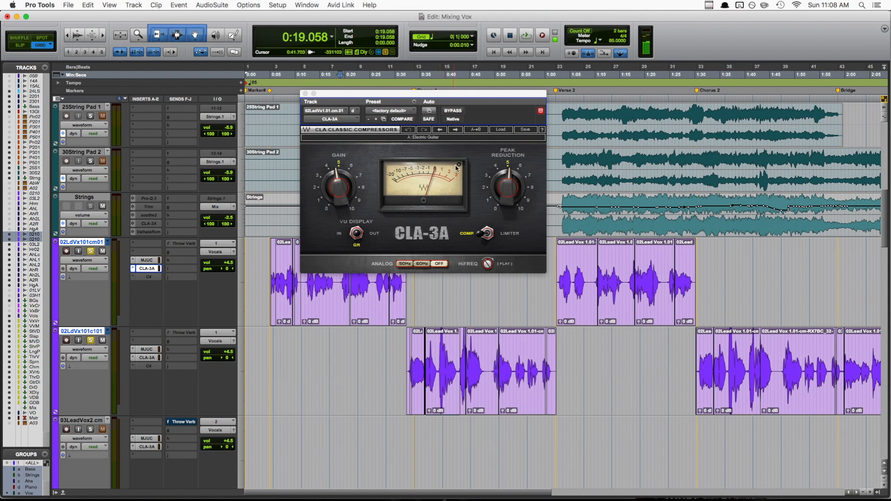
left_click(153, 261)
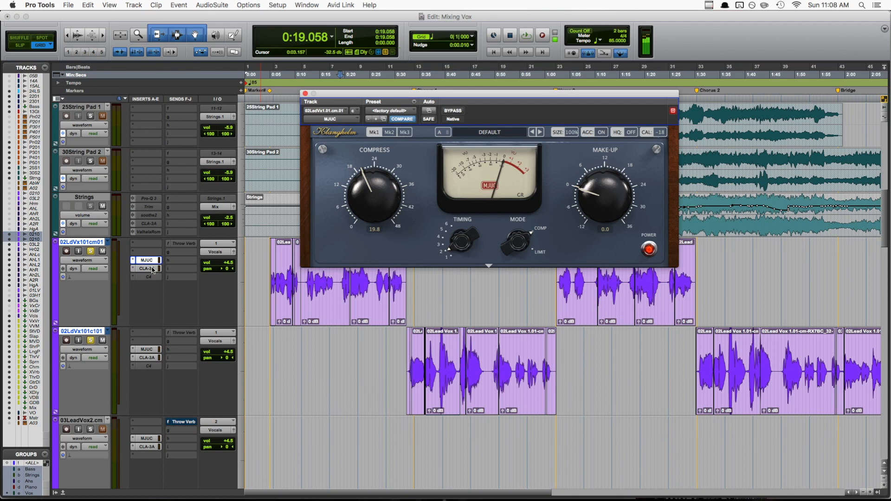
left_click(147, 269)
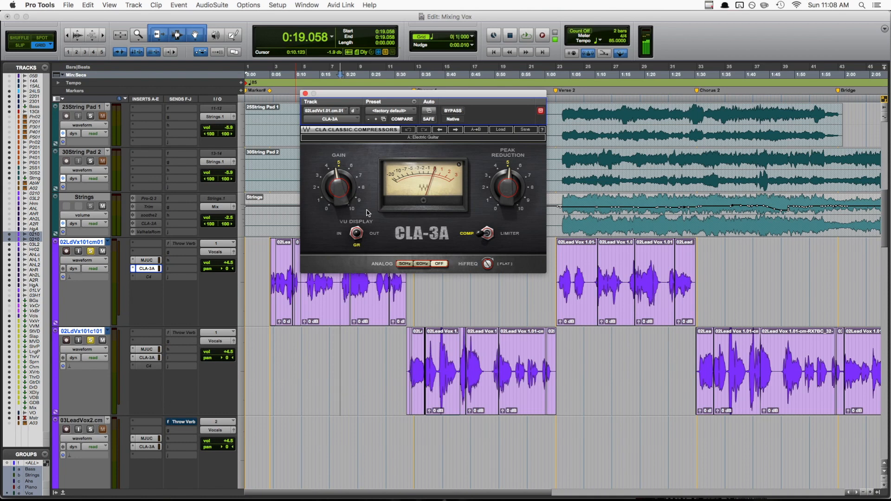
Activate and open the FabFilter Pro-Q 3 on the verse lead vocal channel and disable all of its EQ bands
key("super+equal")
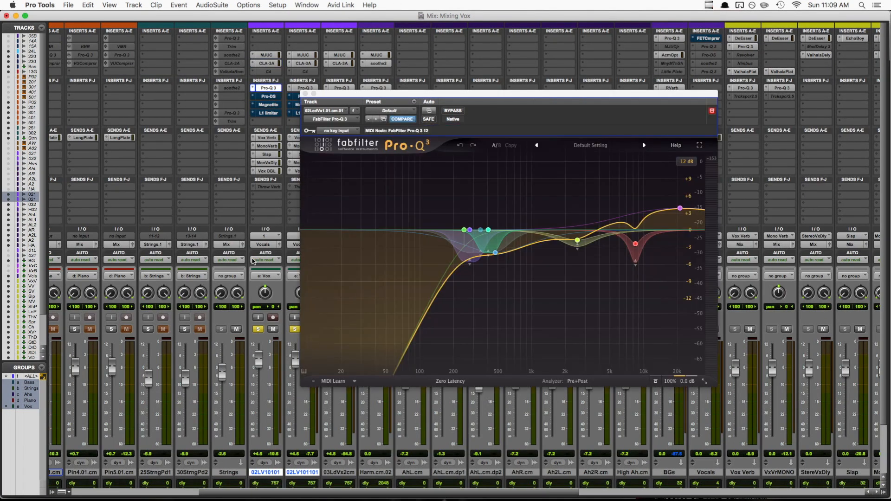
left_click_drag(420, 174, 593, 255)
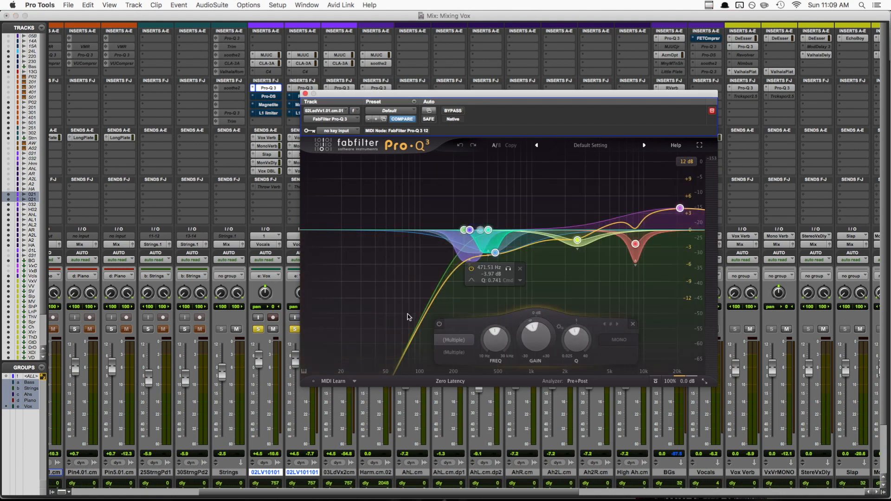
left_click(439, 324)
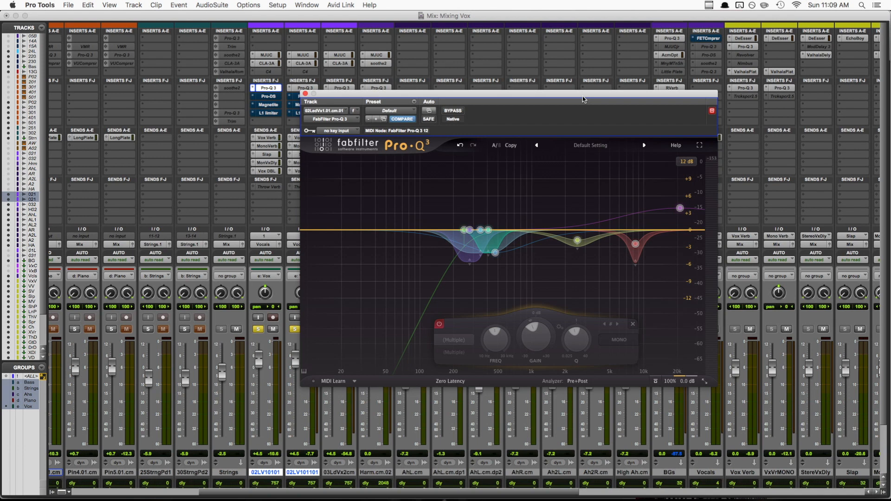
left_click(423, 209)
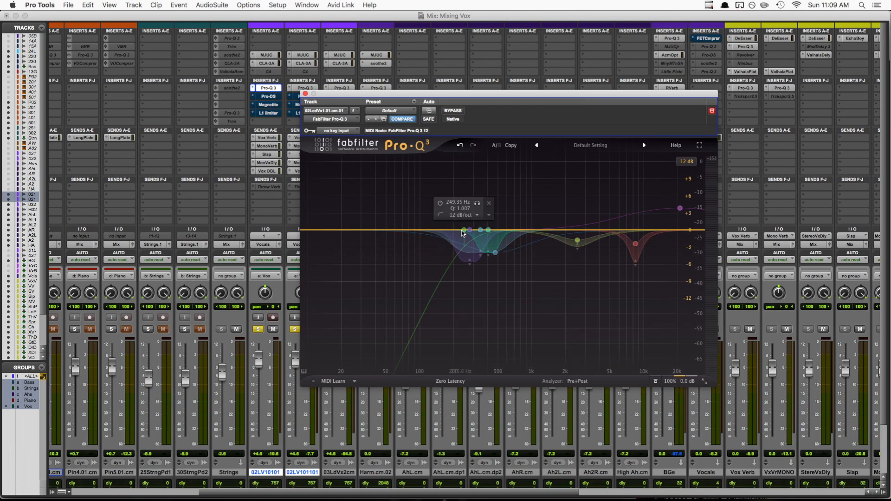
Enable the 249.35 Hz low cut band in Pro-Q 3 and compare the verse vocal with it on and off during playback
left_click(464, 230)
left_click(440, 203)
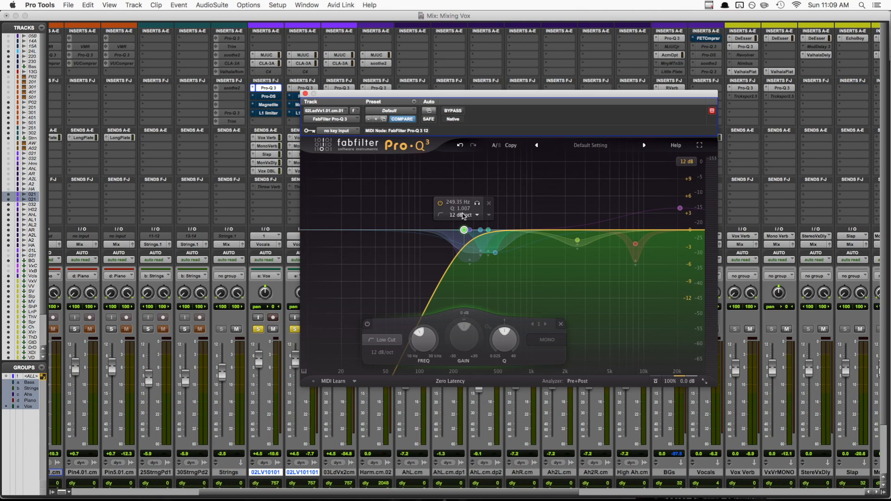
mouse_move(430, 342)
left_mouse_down()
mouse_move(429, 363)
mouse_move(429, 352)
left_mouse_up()
key("super+z")
key("space")
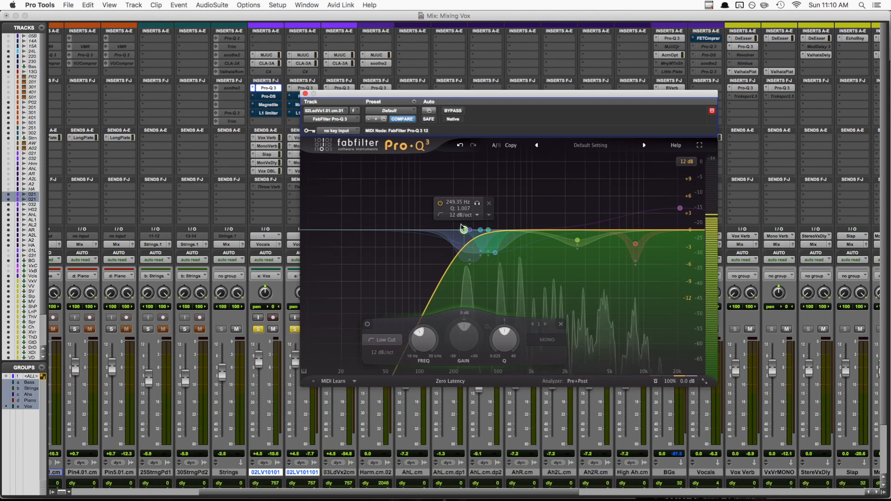
left_click(441, 204)
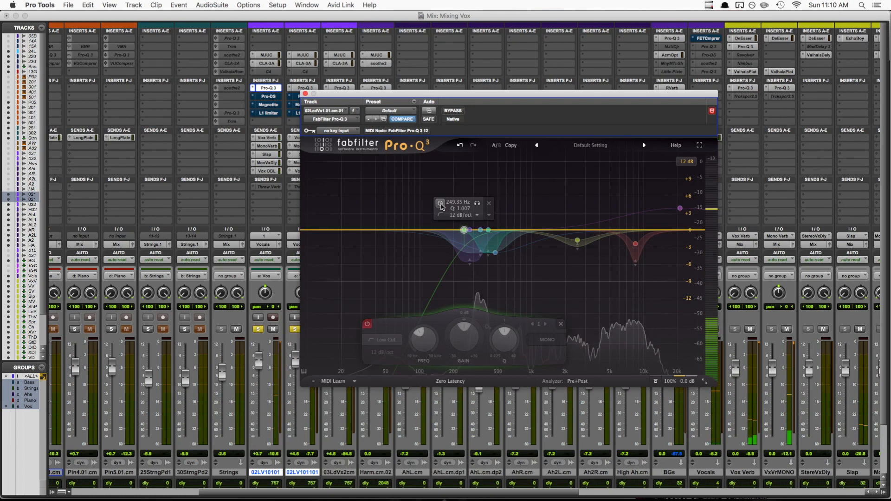
left_click(440, 204)
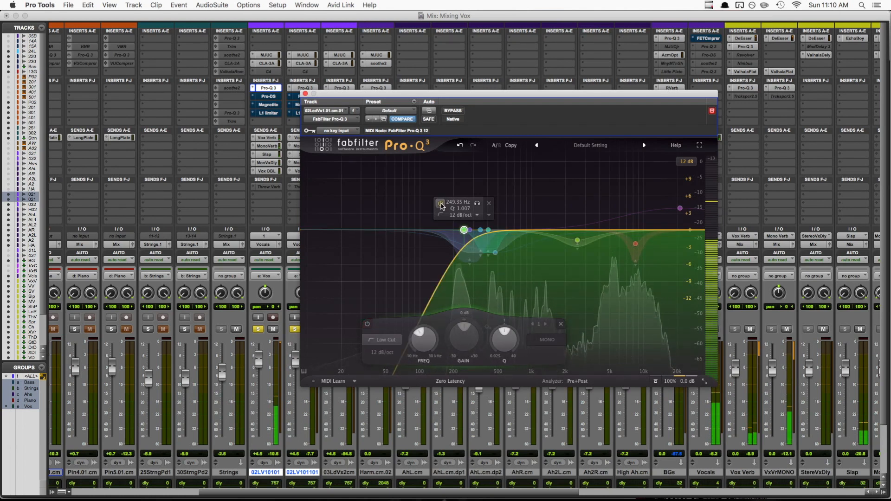
left_click(440, 204)
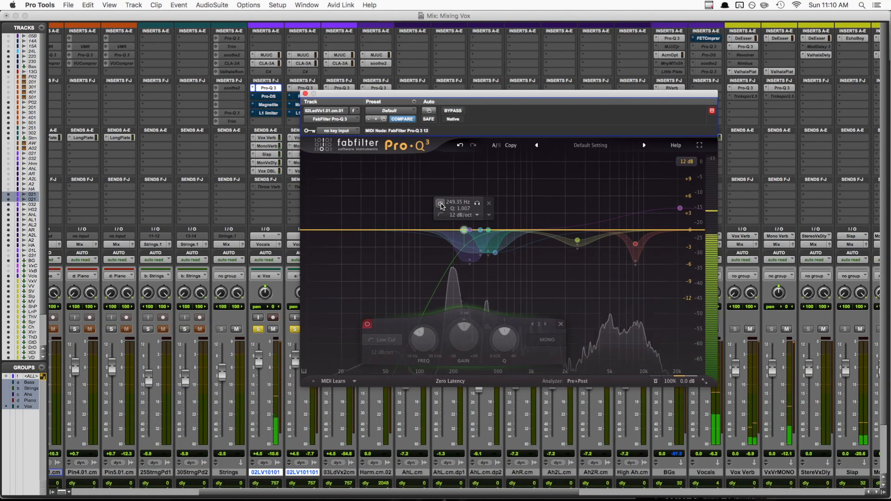
left_click(440, 204)
In the Edit window, move the Pro-Q 3 window clear of the verse clips and compare the low cut off and on from about 0:15.5
key("super+equal")
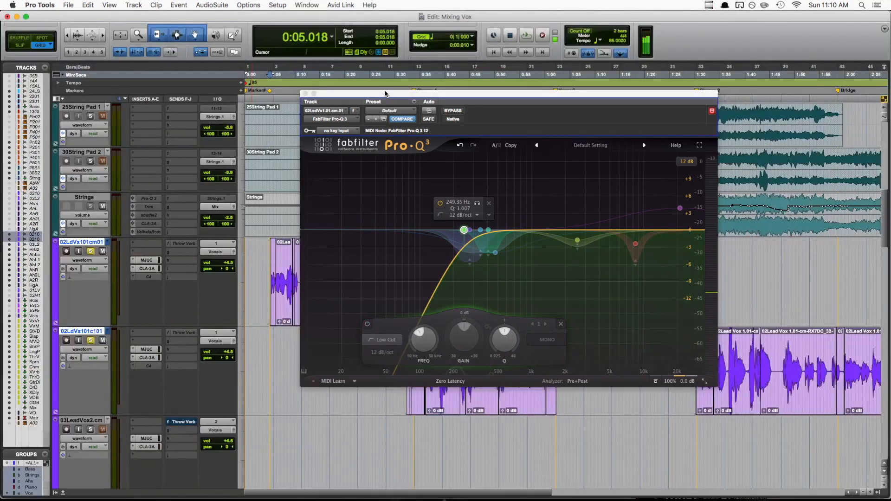
left_click_drag(385, 93, 549, 106)
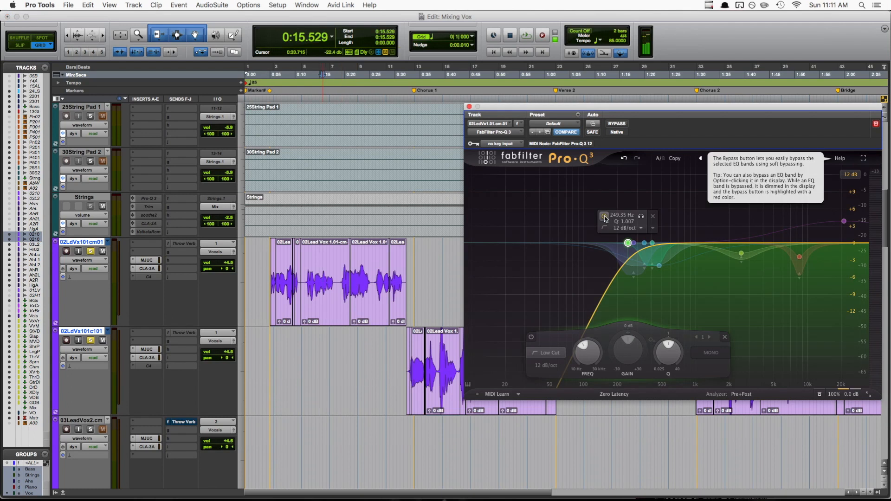
left_click(604, 217)
key("space")
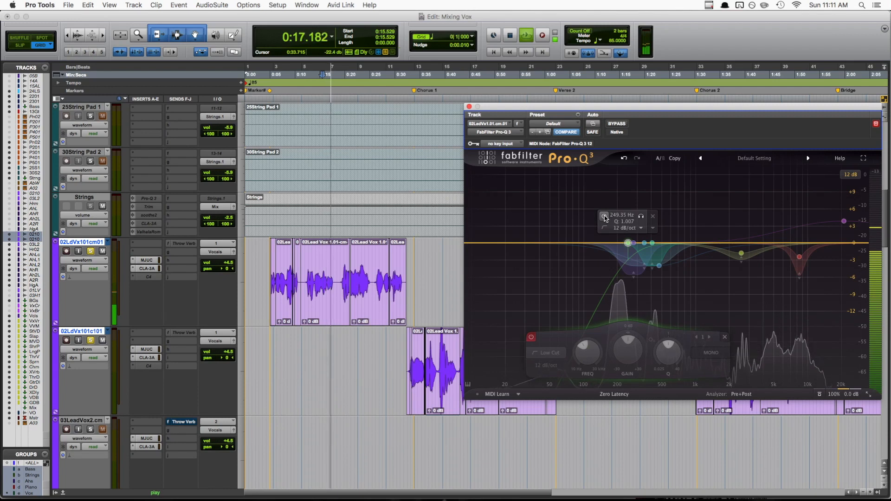
key("space")
left_click(604, 217)
key("space")
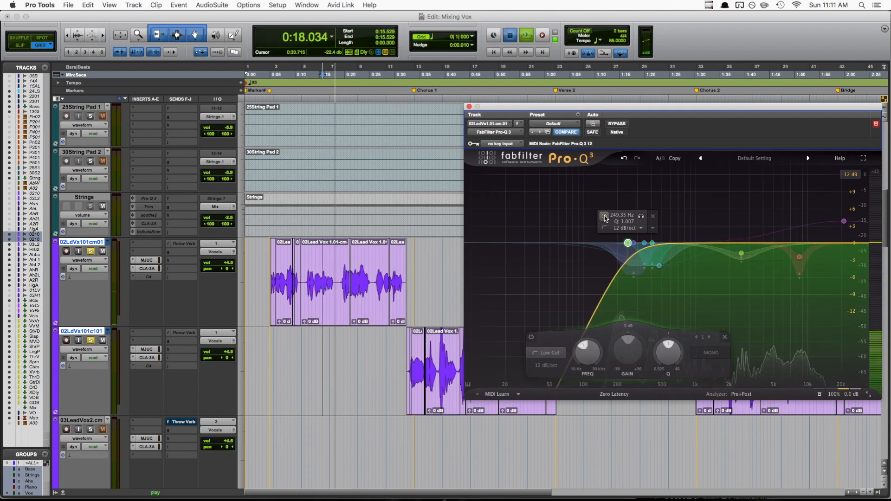
key("space")
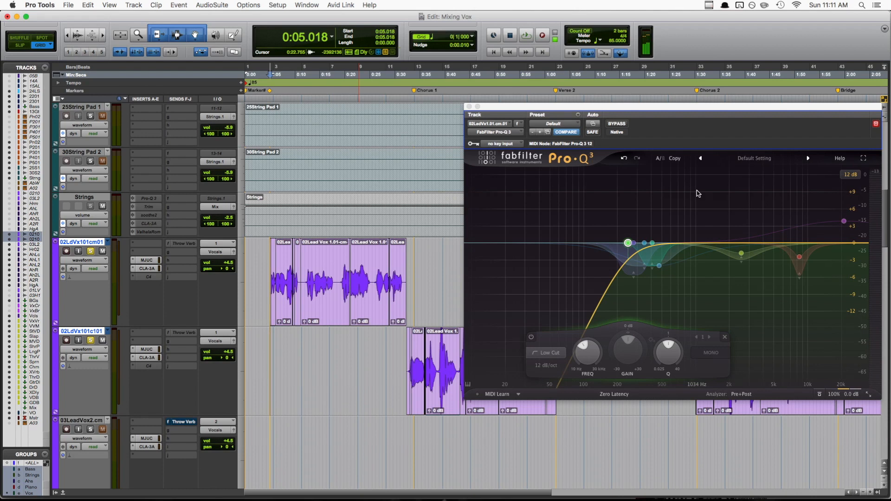
Enable the -3.97 dB bell band at 471.53 Hz and compare the verse vocal from about 0:05 with it on and off
left_click(697, 205)
left_click(660, 267)
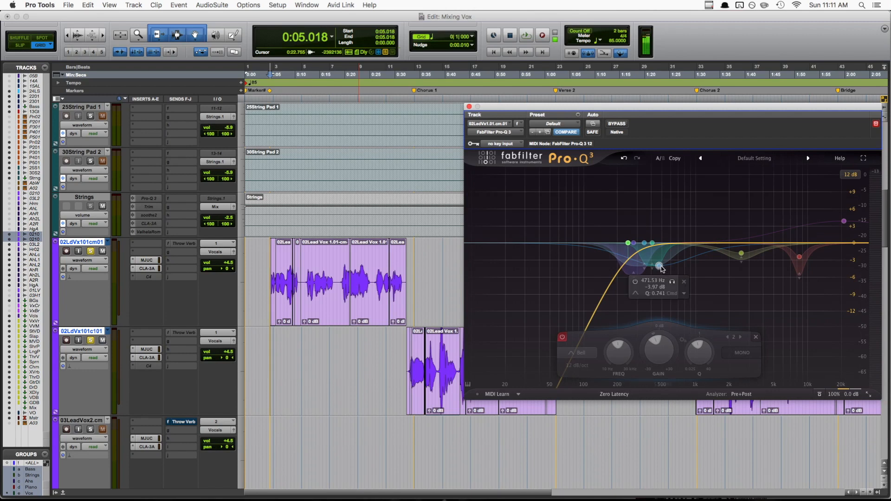
key("space")
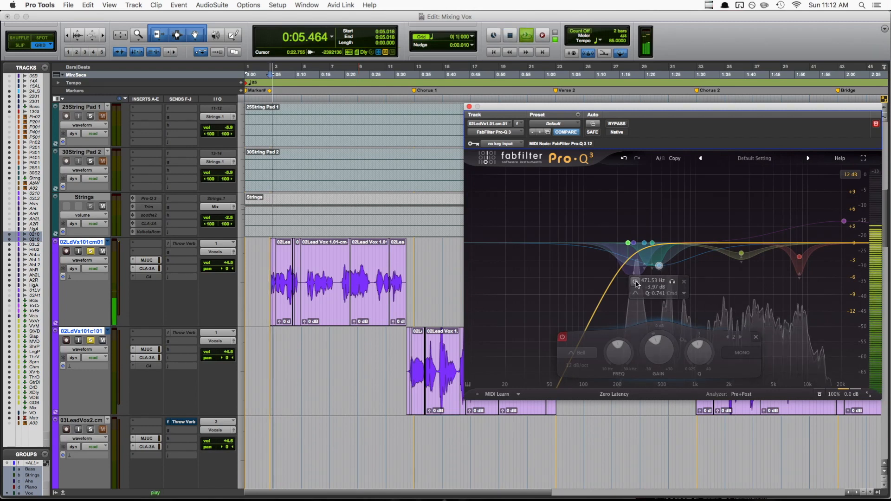
left_click(636, 282)
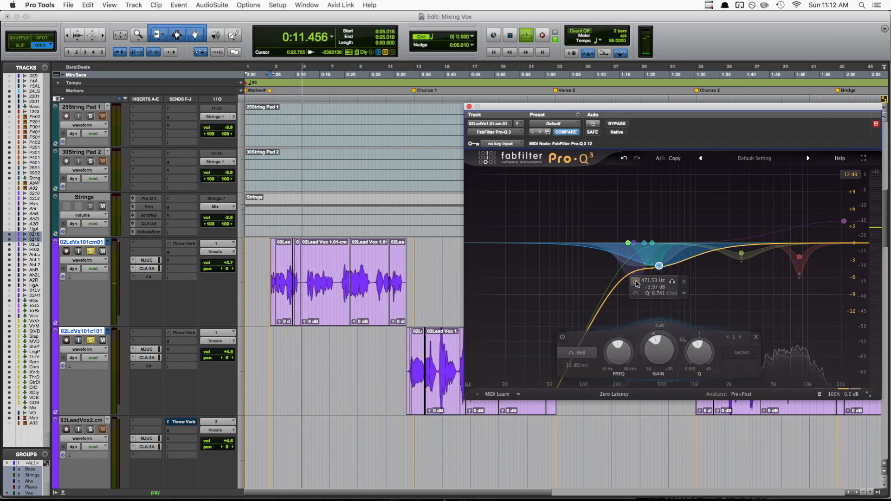
left_click(635, 282)
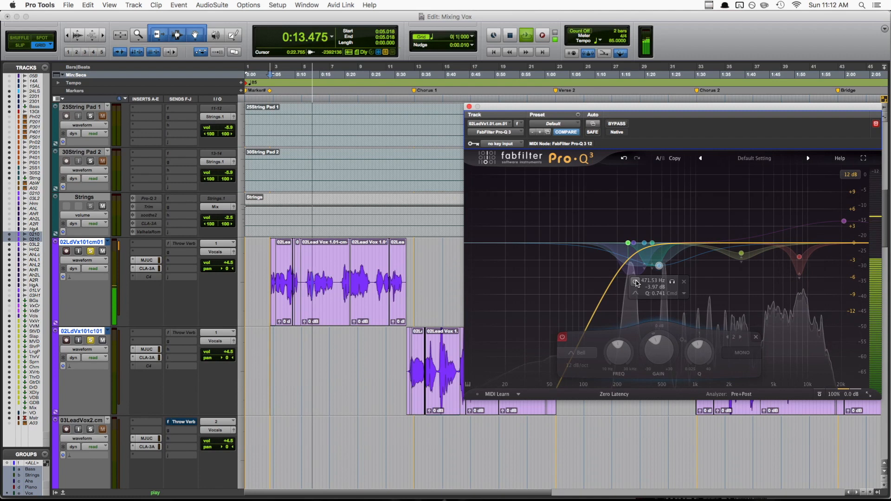
left_click(635, 282)
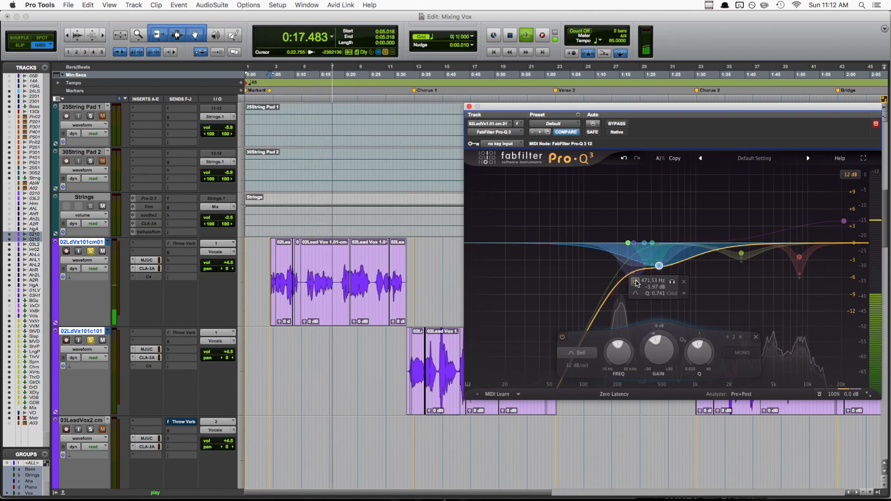
key("space")
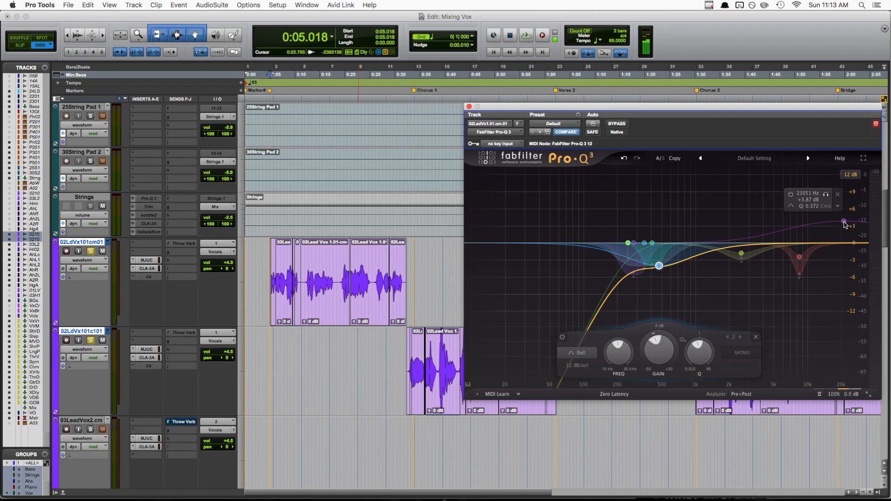
Try a high shelf of about +4 dB near 6.2 kHz and a wide +4 dB bell near 21 kHz, removing each trial band
left_click_drag(852, 246, 788, 220)
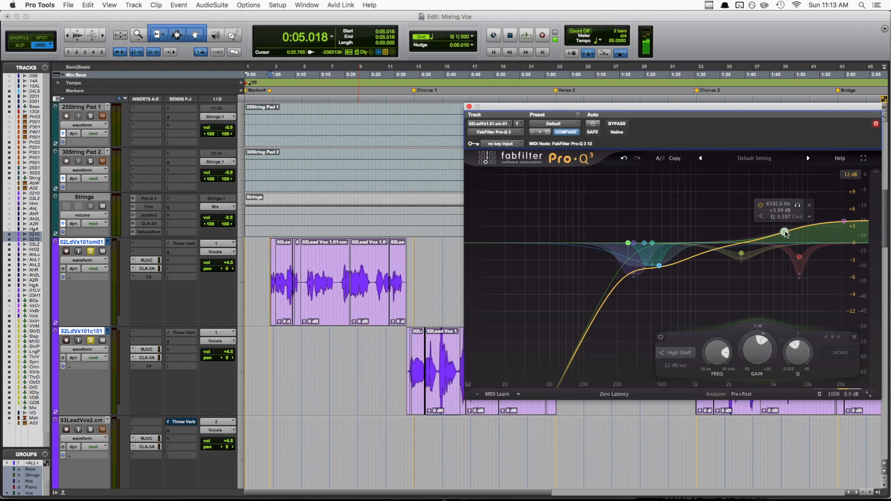
left_click(757, 207)
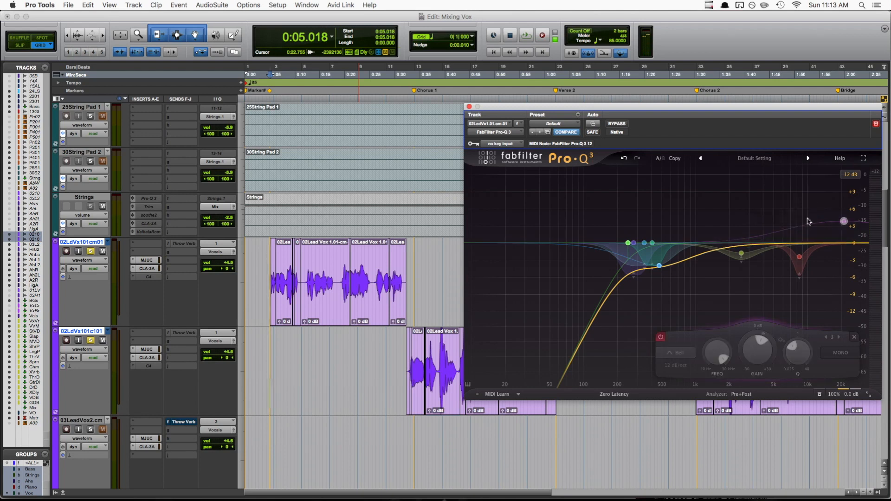
left_click_drag(768, 242, 843, 221)
scroll(754, 217, "down", 8)
scroll(843, 222, "down", 3)
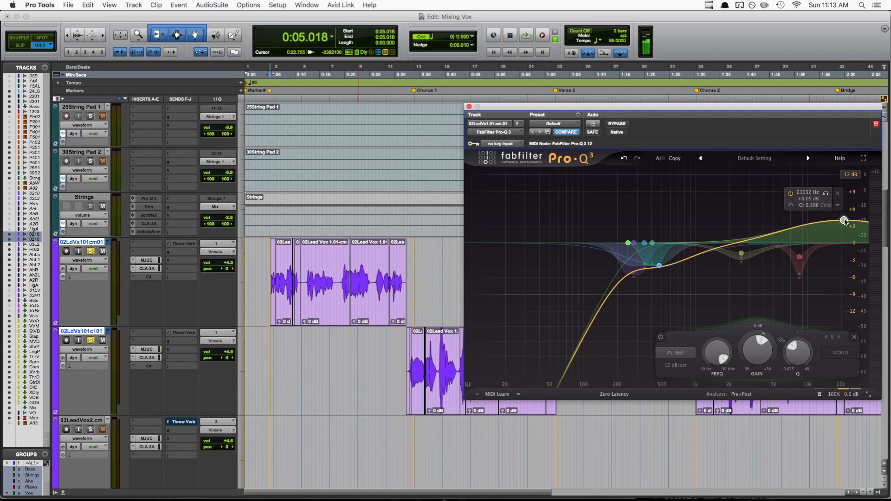
double_click(843, 221)
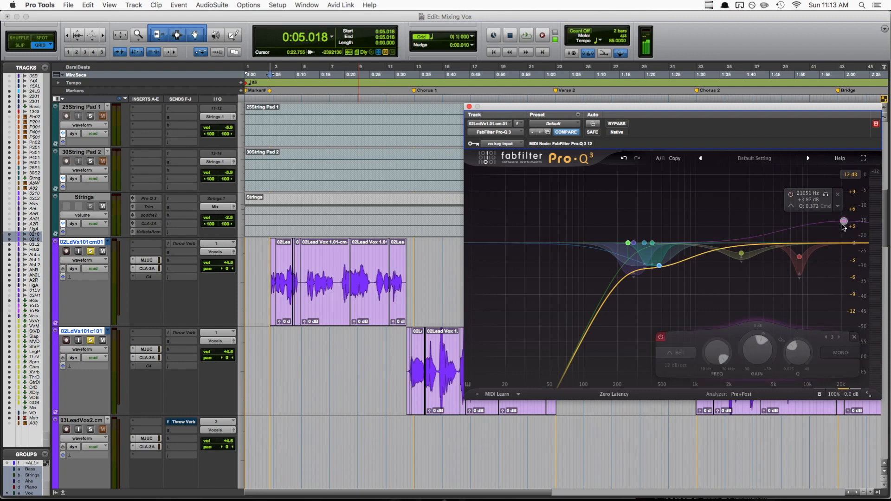
Enable the +3.87 dB bell band at 21051 Hz and compare the verse vocal with it on and off
left_click(791, 194)
key("space")
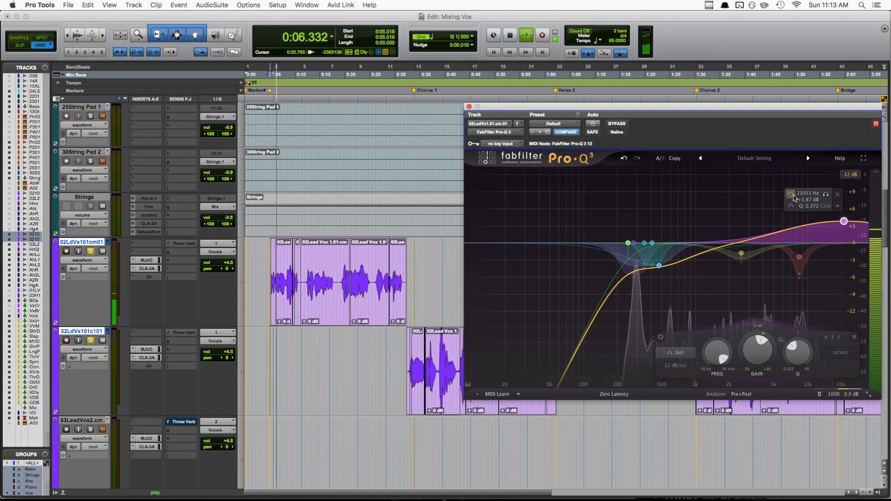
left_click(791, 195)
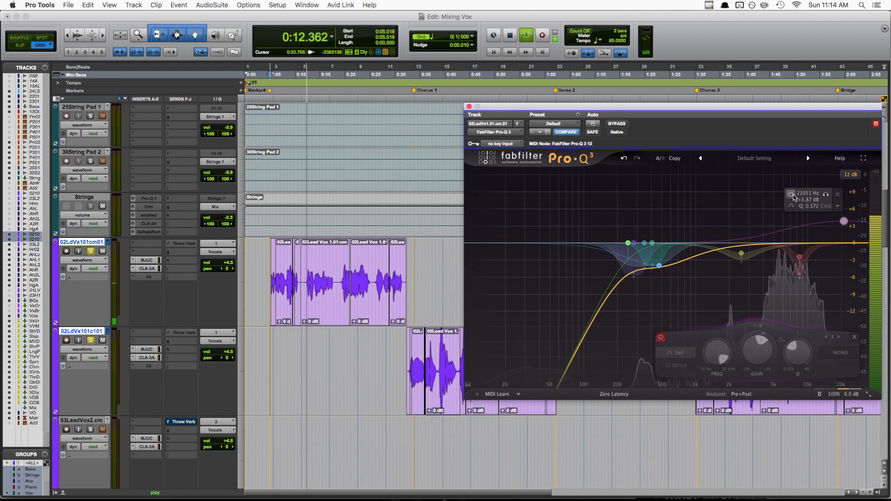
left_click(791, 194)
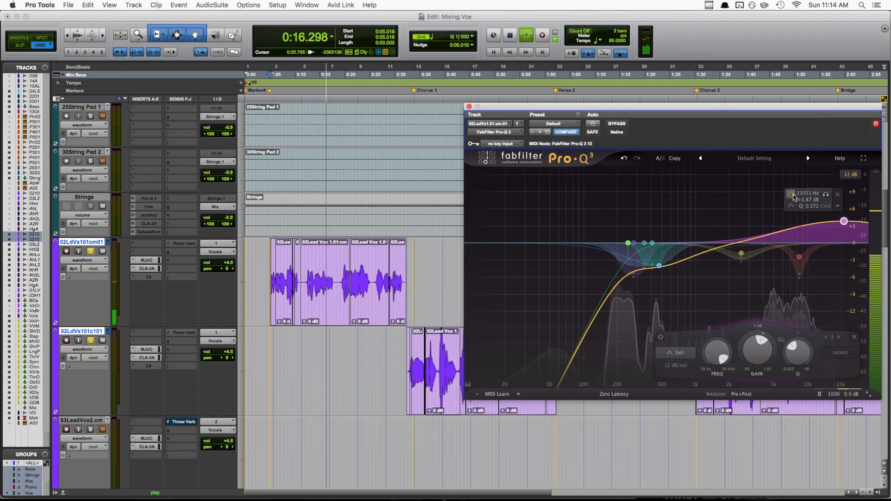
key("space")
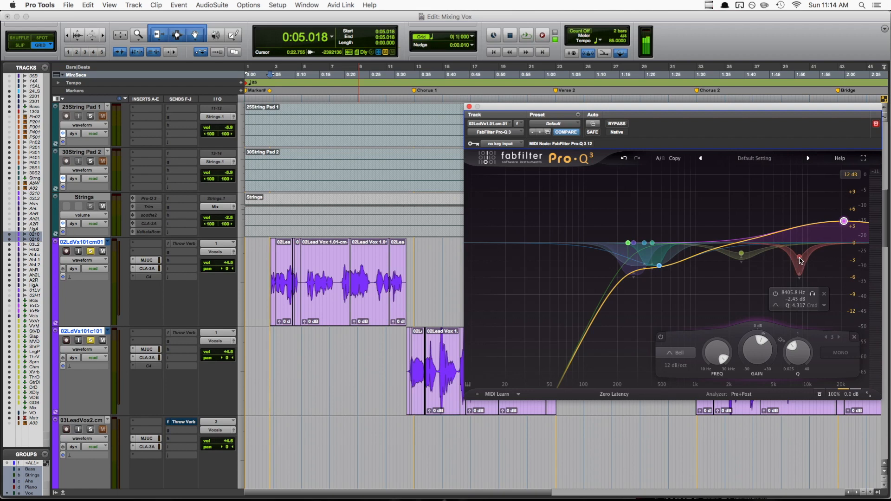
Play the verse vocal and solo the 8405.8 Hz band to audition the frequencies it affects
key("space")
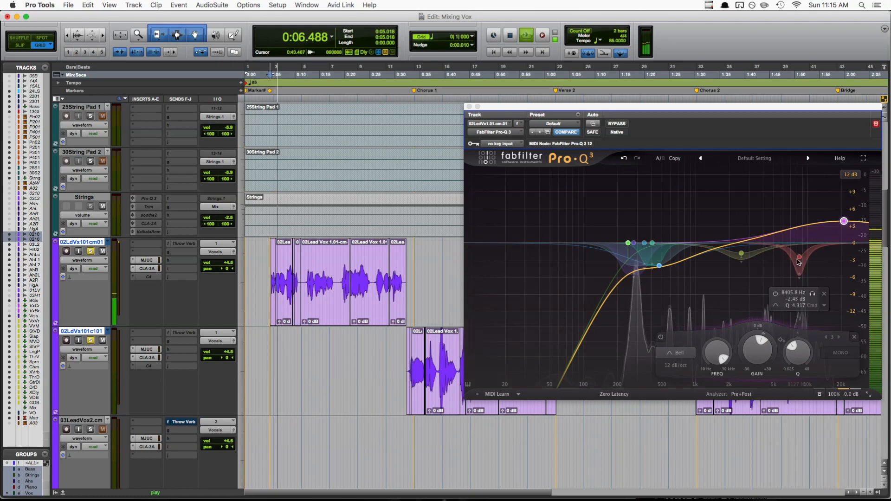
left_click(812, 294)
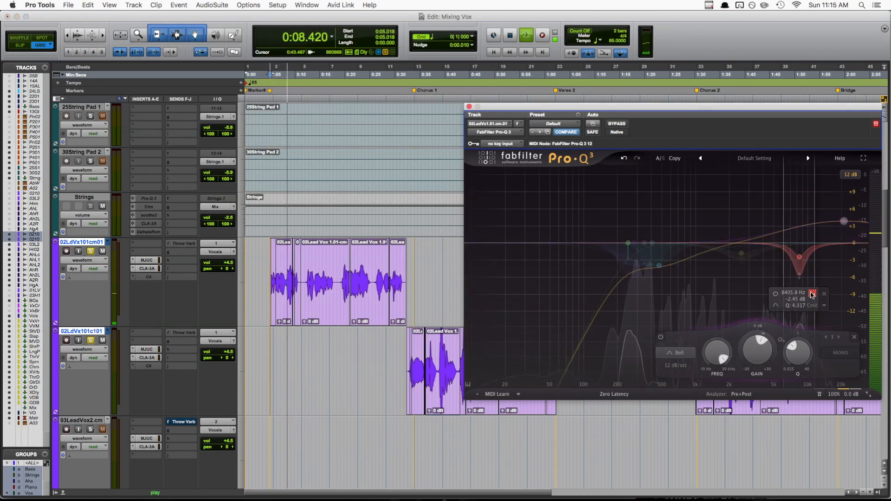
left_click(811, 293)
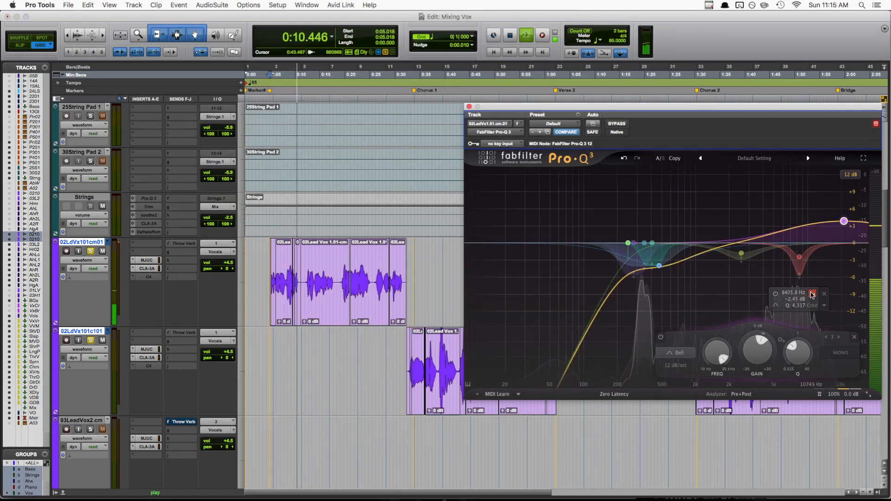
key("space")
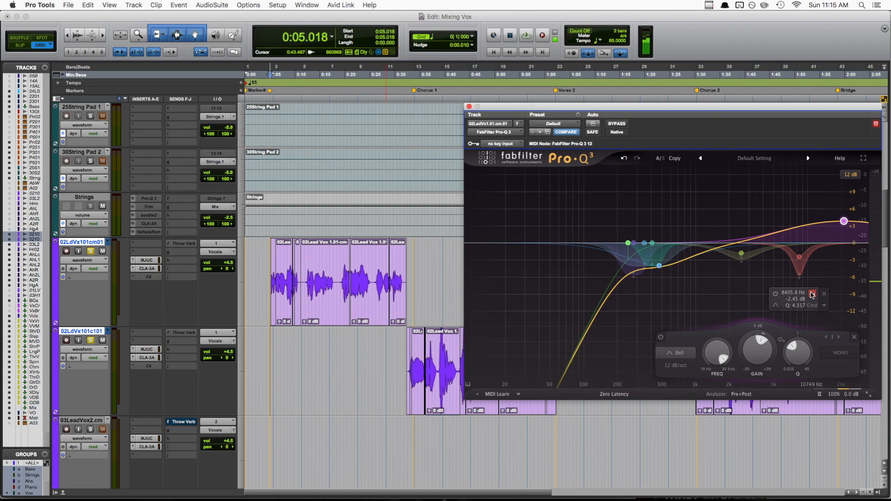
Enable the dynamic 8405.8 Hz bell cut, display its band settings, and play the verse vocal through it
left_click(775, 294)
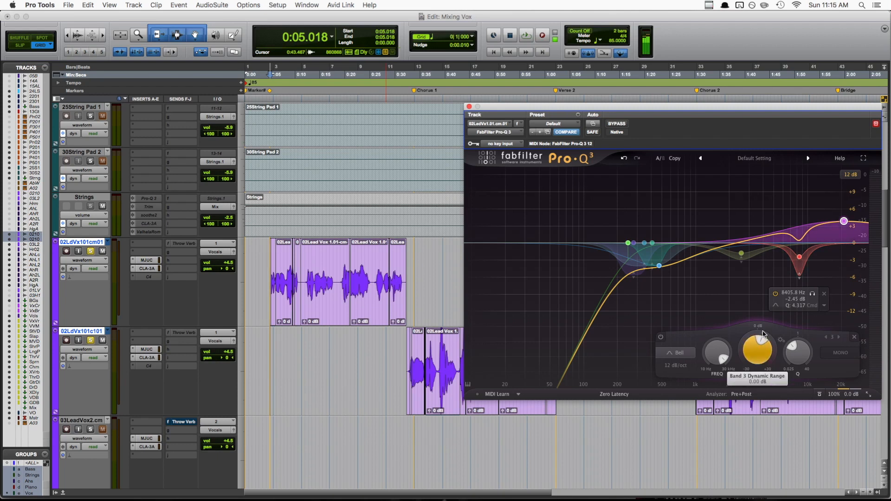
left_click(798, 261)
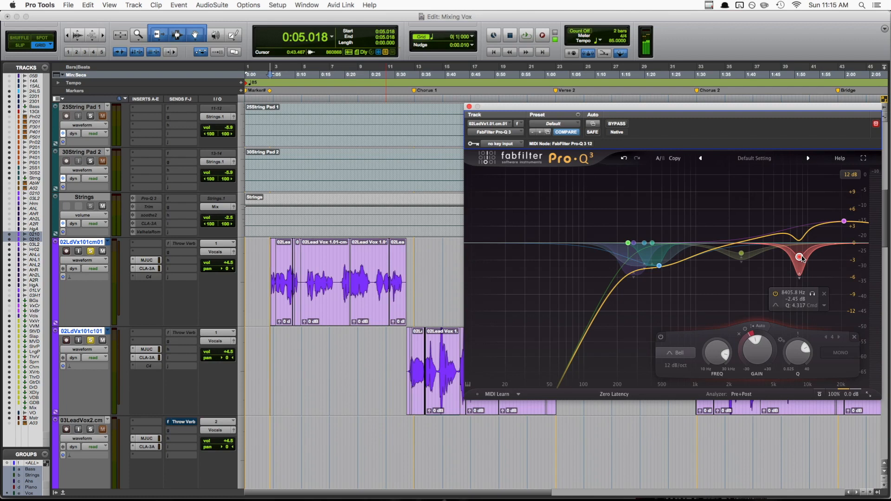
key("space")
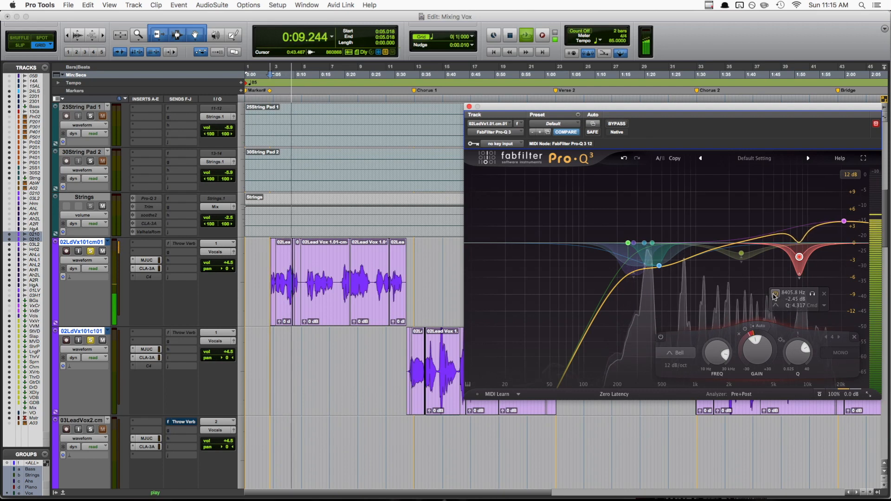
key("space")
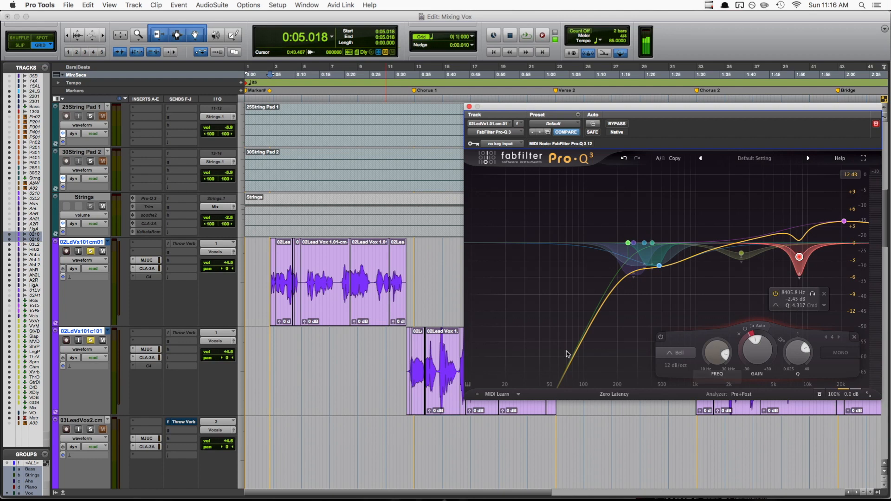
Play the chorus vocal from about 0:38.8 and compare its Pro-Q 3 8405.8 Hz cut off and on, leaving the band enabled
left_click(441, 360)
left_click(441, 361)
key("space")
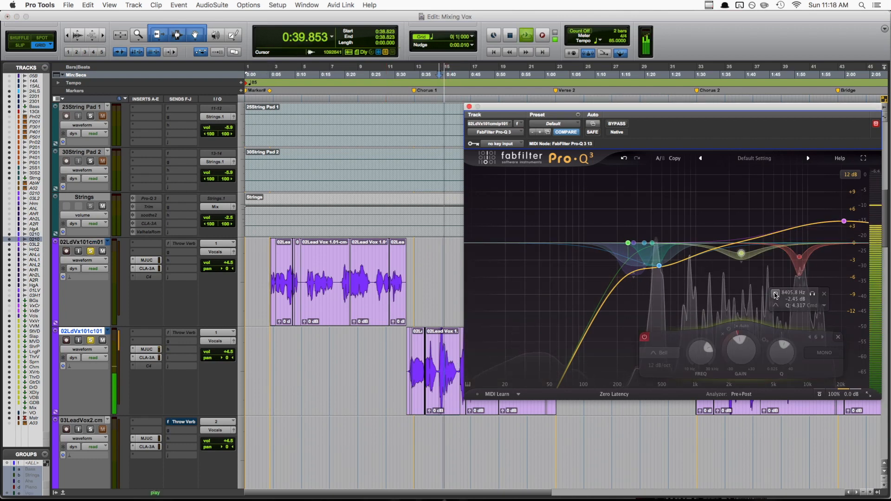
left_click(775, 293)
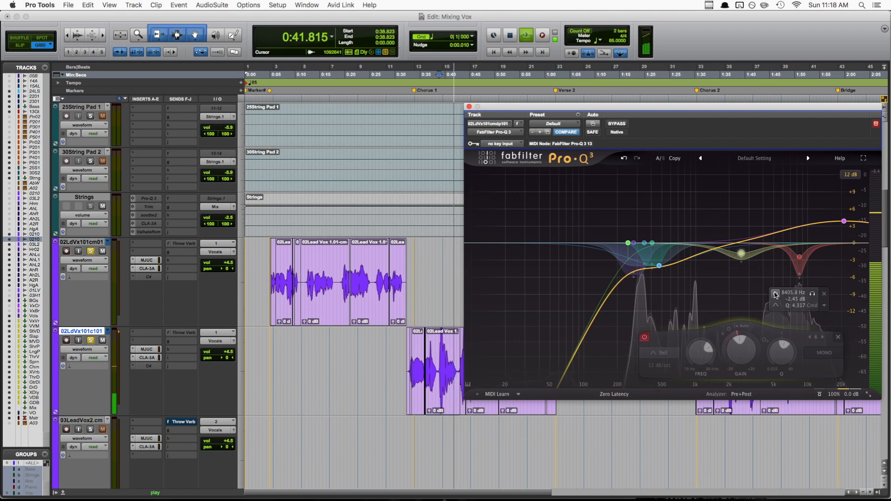
left_click(775, 294)
key("space")
key("space")
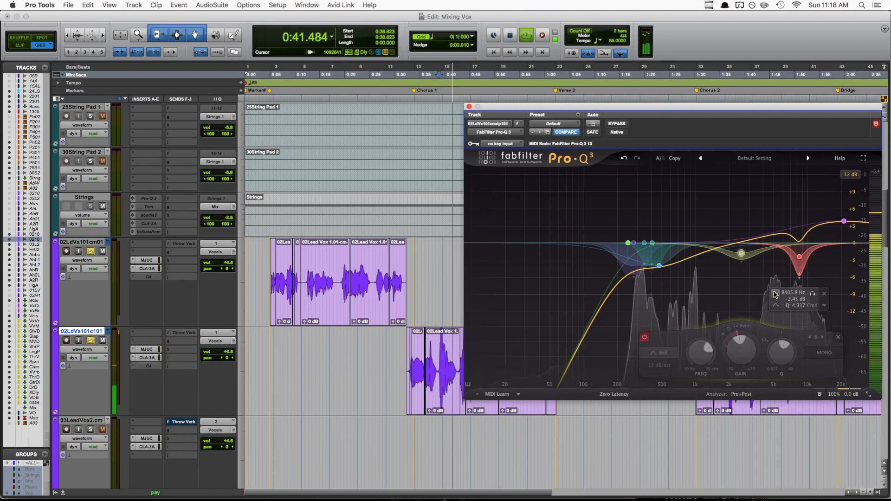
Replay the chorus vocal from 0:38.823 with the 8405.8 Hz cut bypassed, and switch the band back on
key("space")
left_click(775, 294)
key("space")
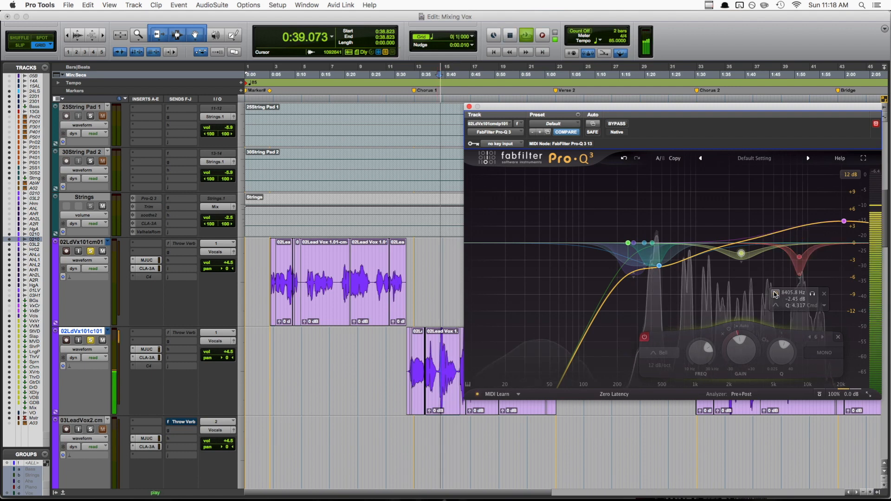
left_click(775, 294)
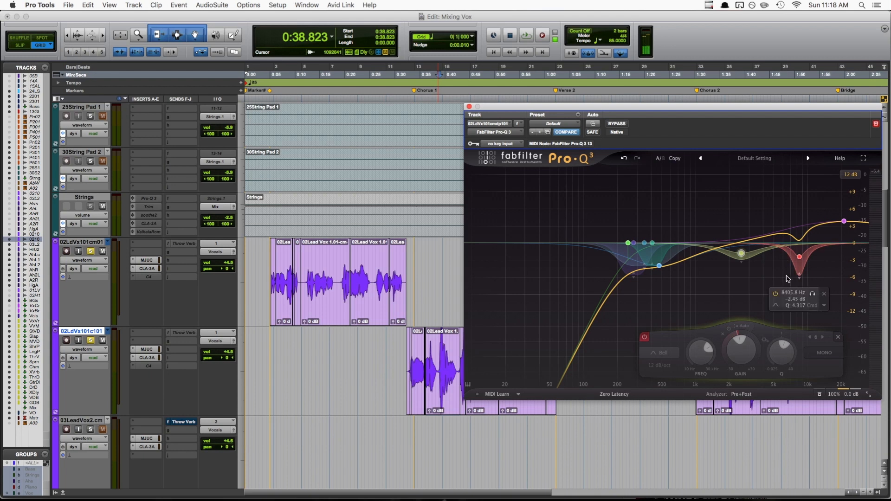
Enable the 2542.5 Hz bell cut and solo it briefly during chorus playback to audition the frequencies it affects
left_click(740, 253)
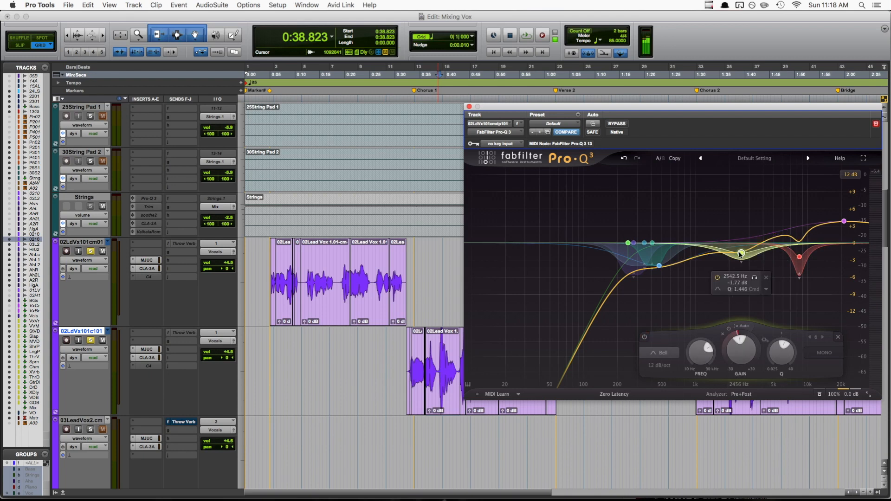
mouse_move(740, 334)
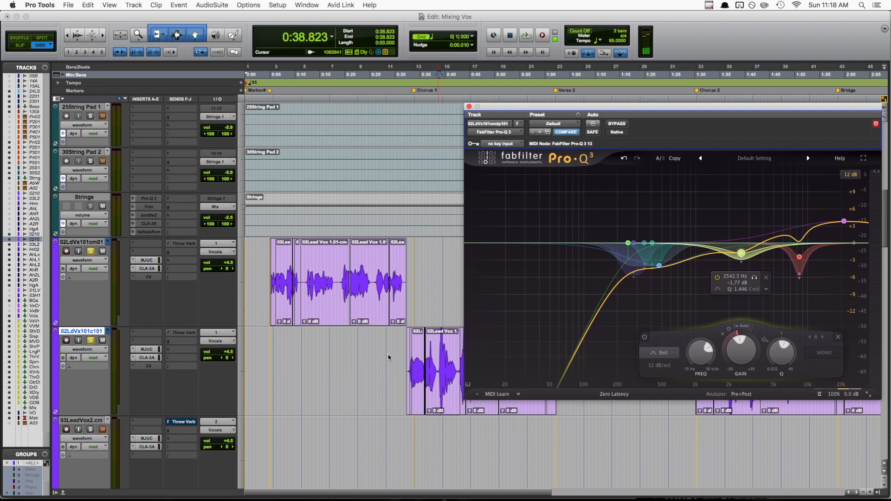
left_click(754, 277)
key("space")
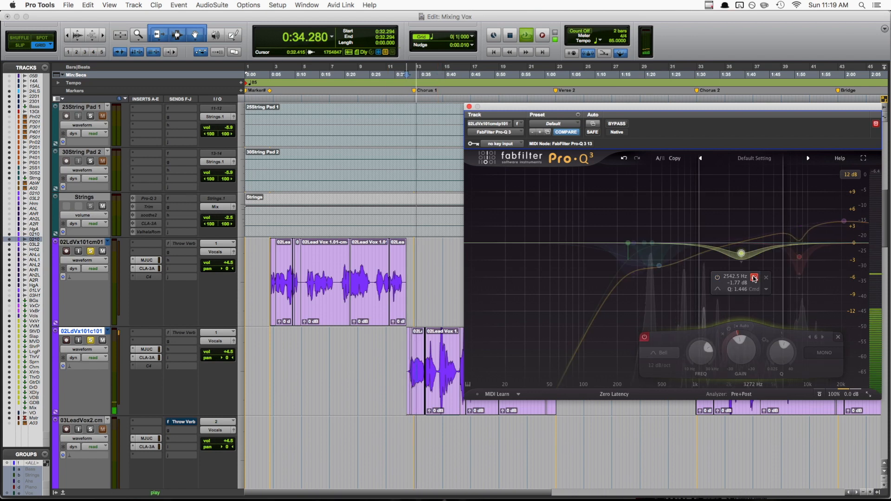
left_click(754, 277)
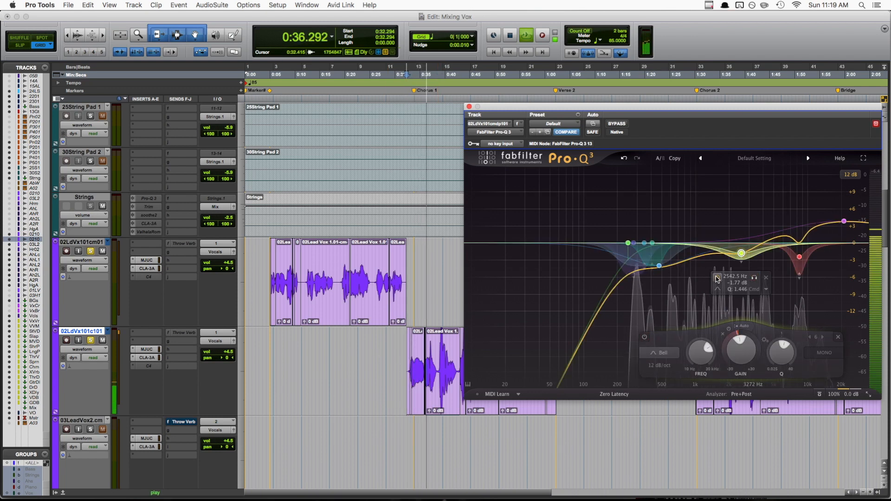
Compare the playing chorus vocal with the 2542.5 Hz cut bypassed and re-enabled, and stop playback
left_click(716, 277)
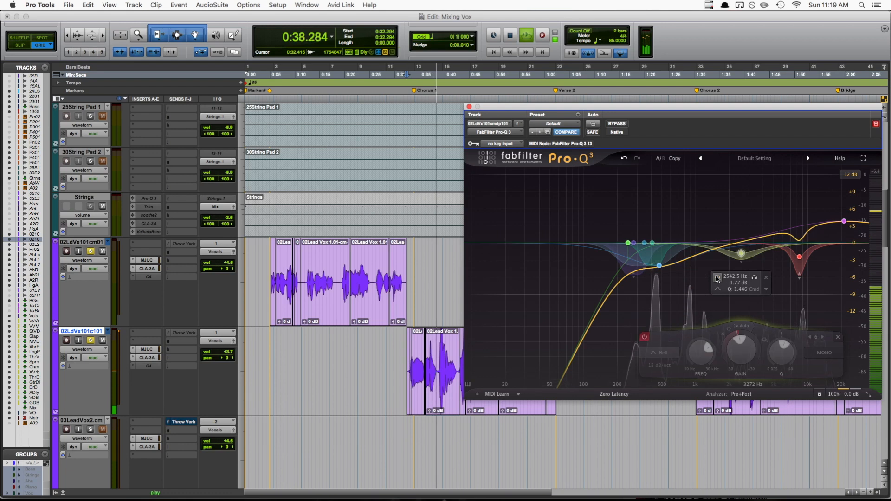
left_click(716, 277)
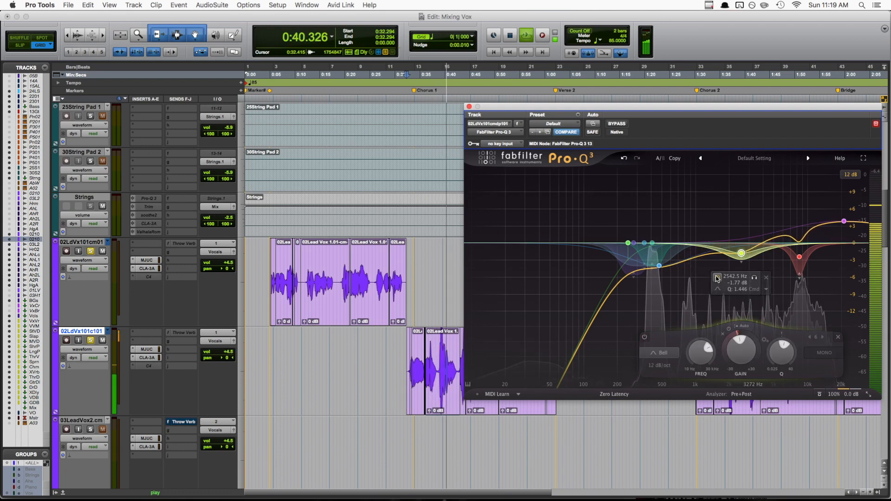
key("space")
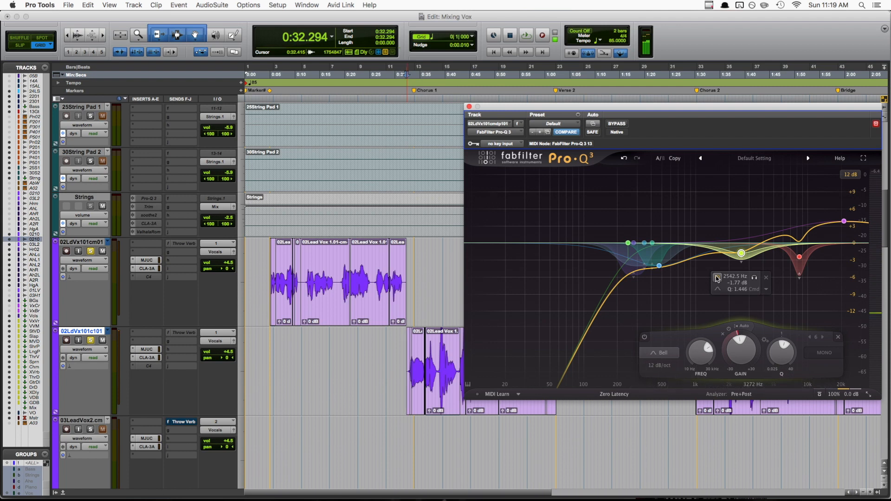
Enable the dynamic 410.20 Hz and 280.02 Hz bell bands and select both together
mouse_move(647, 245)
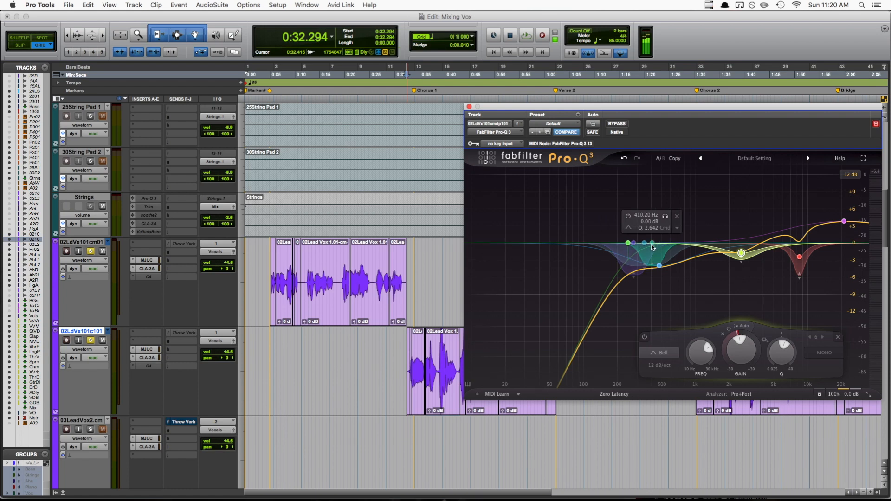
left_click(653, 244)
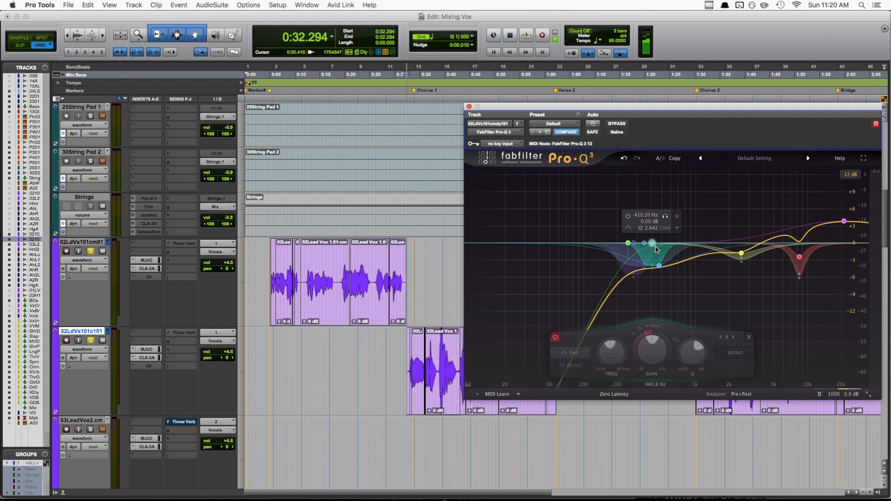
left_click(630, 217)
left_click(634, 243)
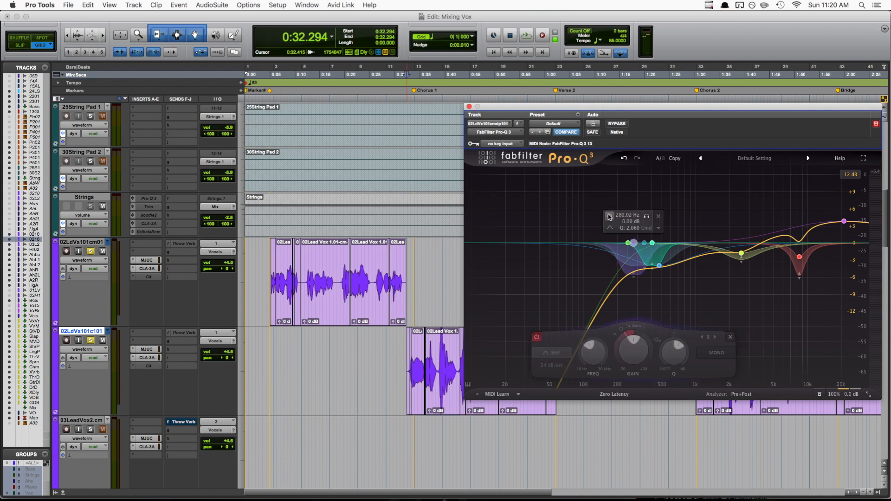
left_click(610, 216)
left_click(652, 244, "super")
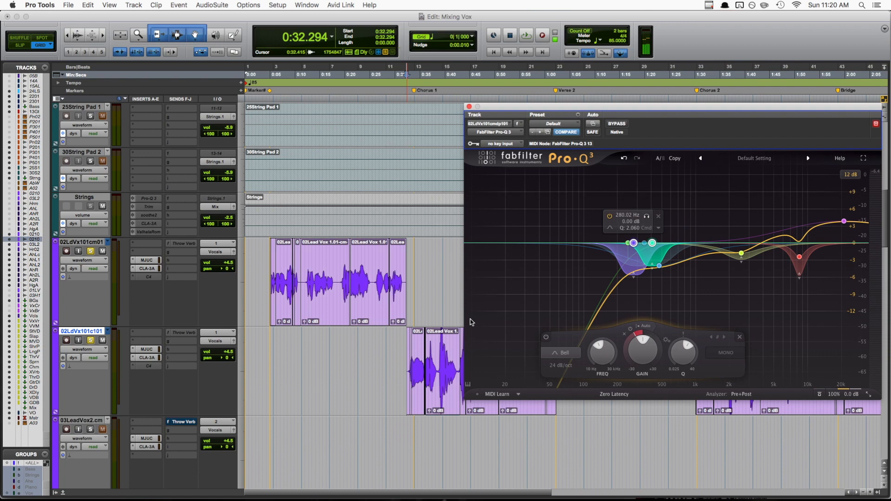
Play the chorus vocal from 0:32.294 and compare it with the selected 280.02 Hz and 410.20 Hz bands bypassed and enabled
key("space")
left_click(546, 338)
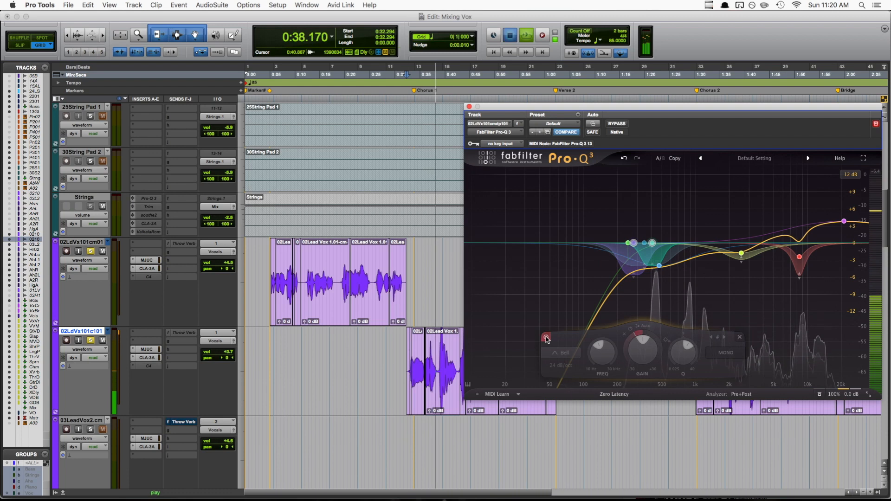
key("space")
left_click(546, 338)
key("space")
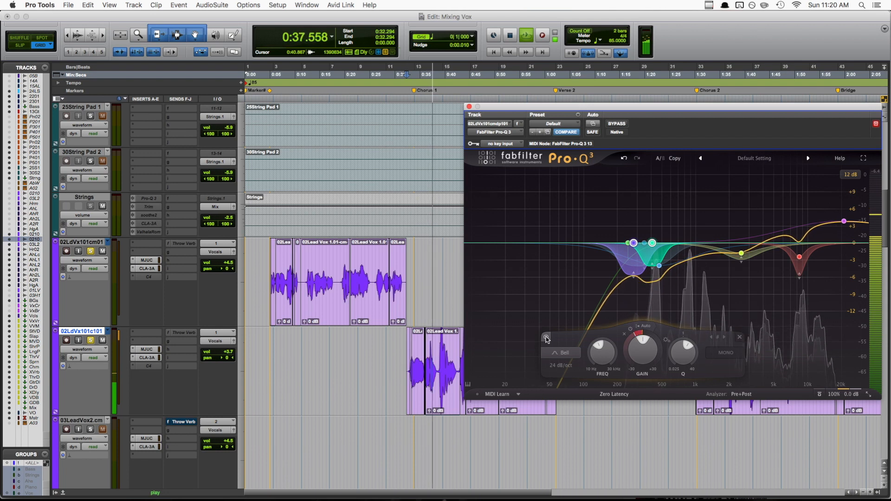
key("space")
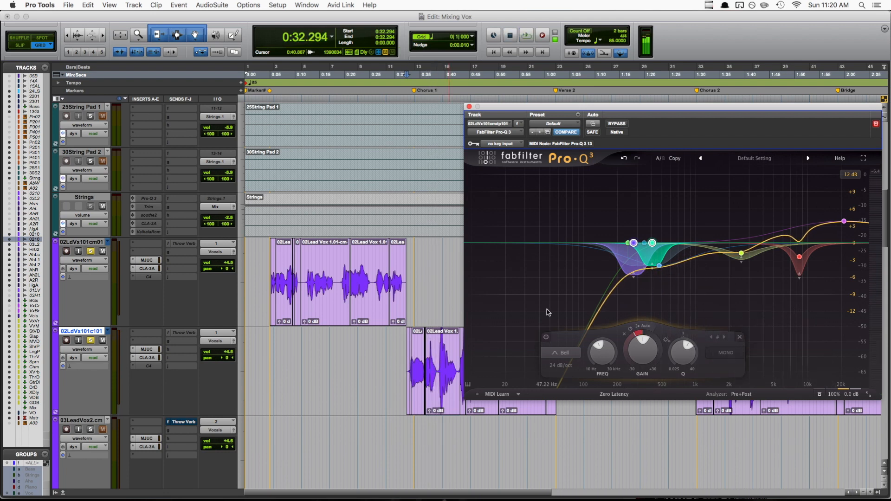
Select only the 410.20 Hz band and solo it during chorus playback to audition its dynamic cut
mouse_move(628, 246)
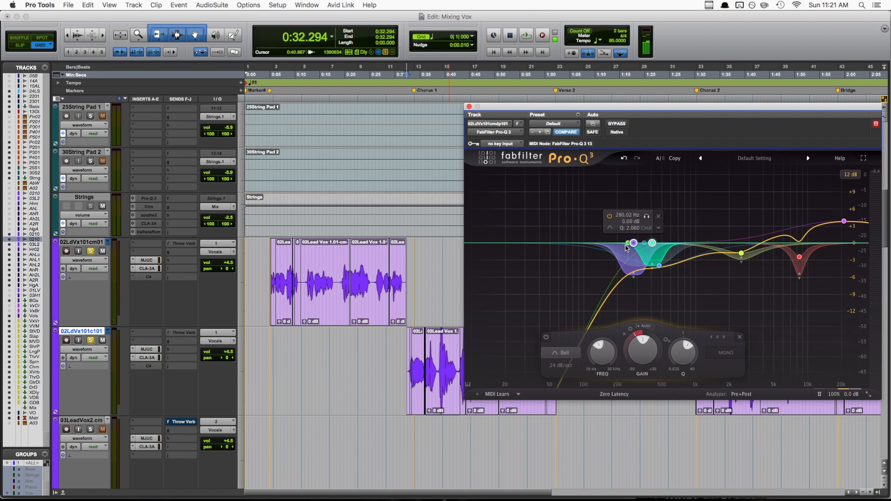
left_click(652, 243)
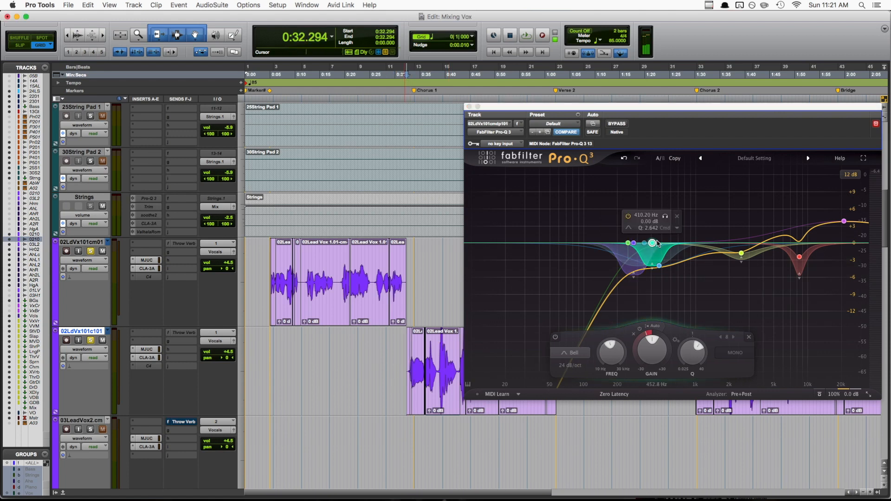
key("space")
left_click(666, 220)
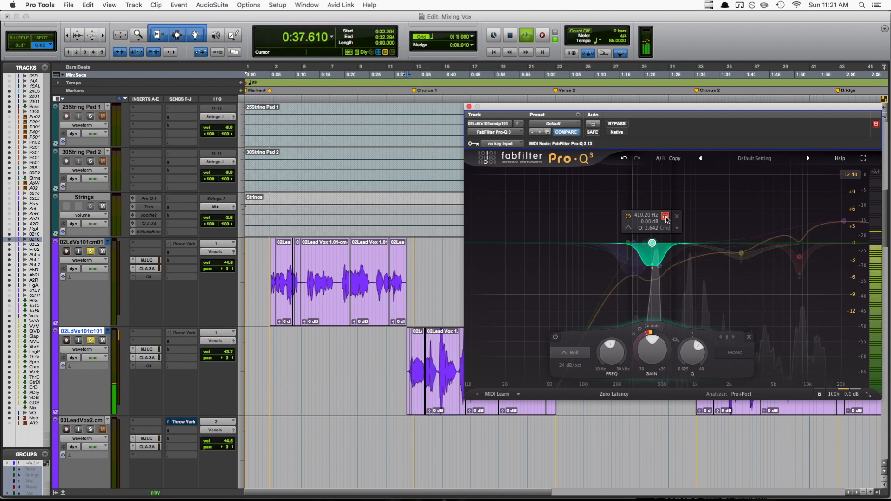
left_click(665, 220)
key("space")
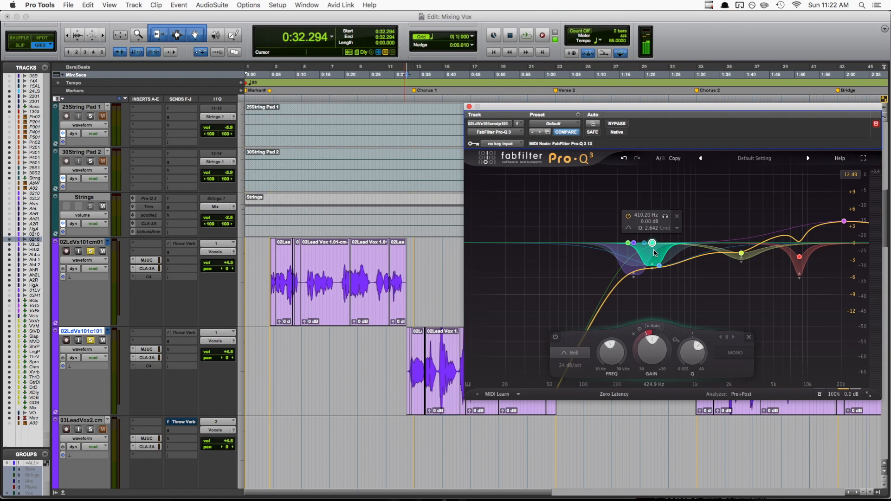
Select the 280.02 Hz and 410.20 Hz bands together and compare the verse vocal from 0:05.018 with both bypassed and enabled
mouse_move(652, 336)
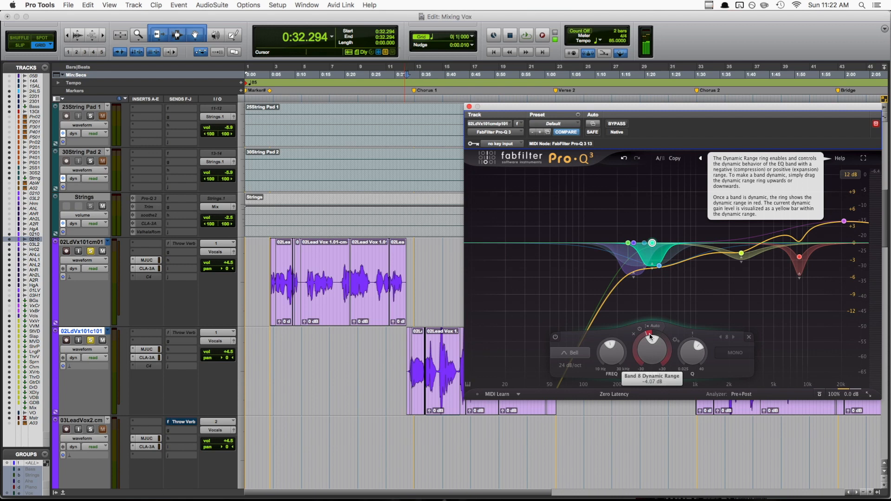
left_click(633, 243)
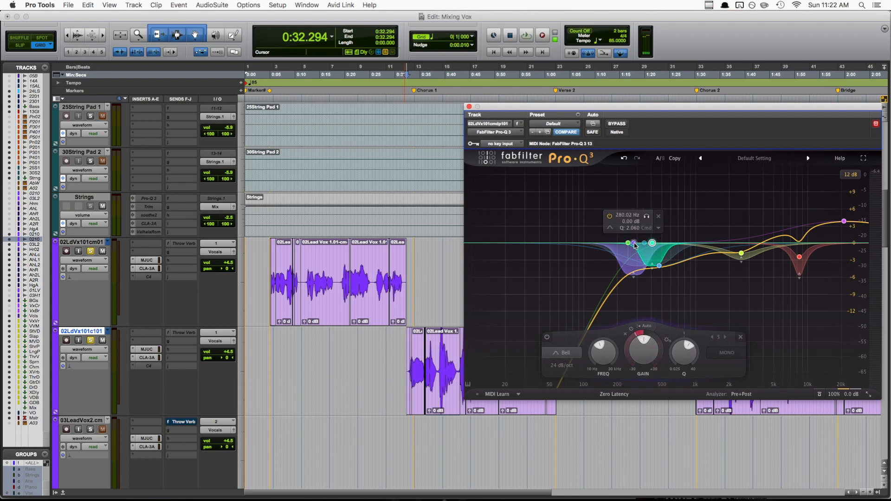
left_click(265, 272)
key("Tab")
key("space")
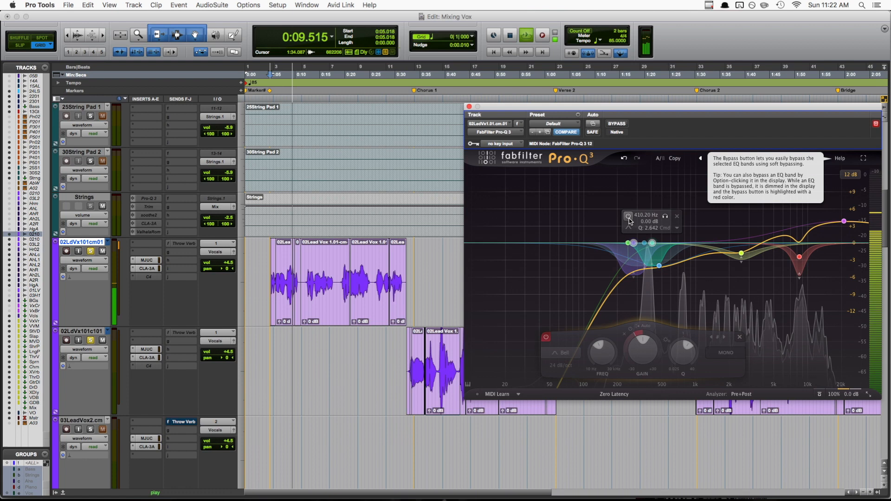
left_click(628, 216)
key("space")
key("space")
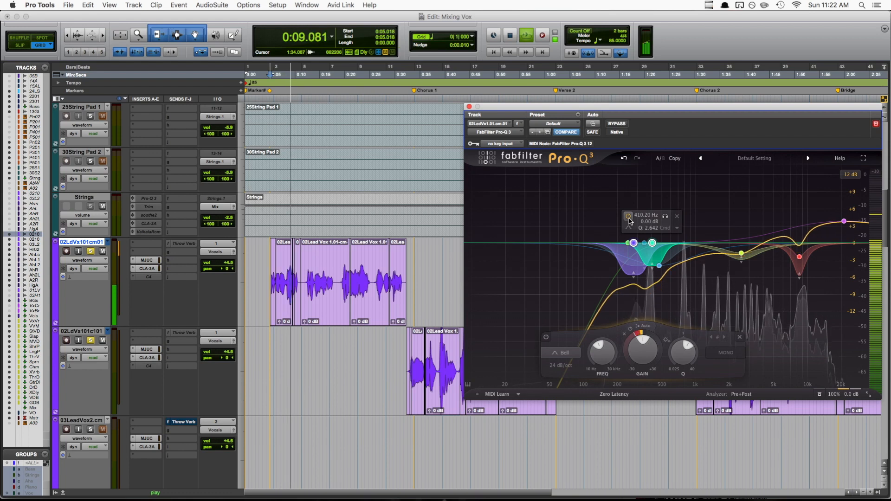
key("space")
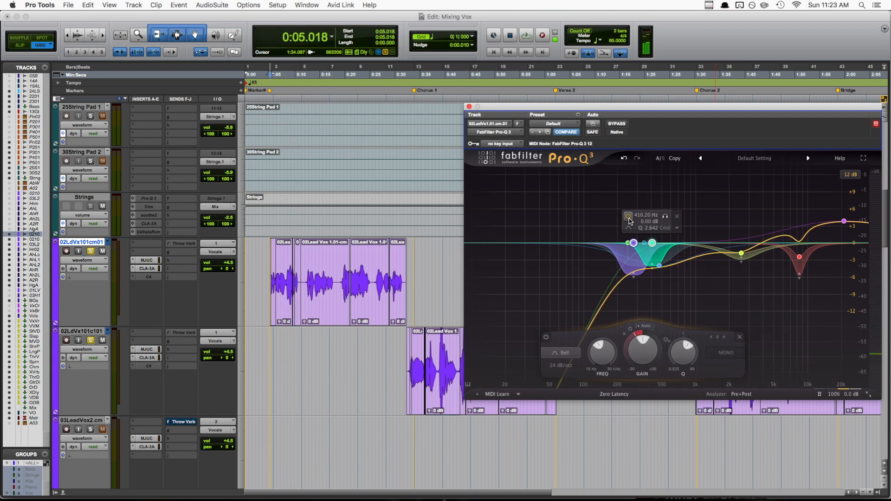
Enable the Pro-DS de-esser on both lead vocal tracks, open it for the verse vocal, and return to the Edit window
key("super+equal")
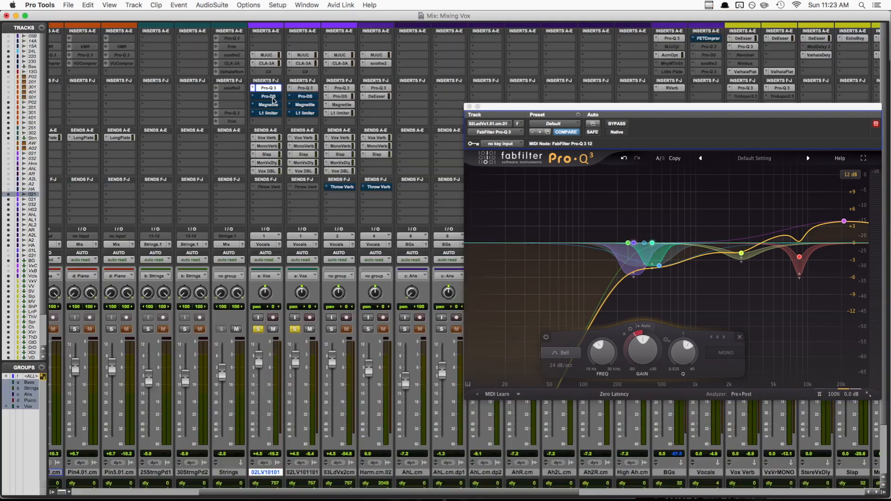
left_click(272, 98)
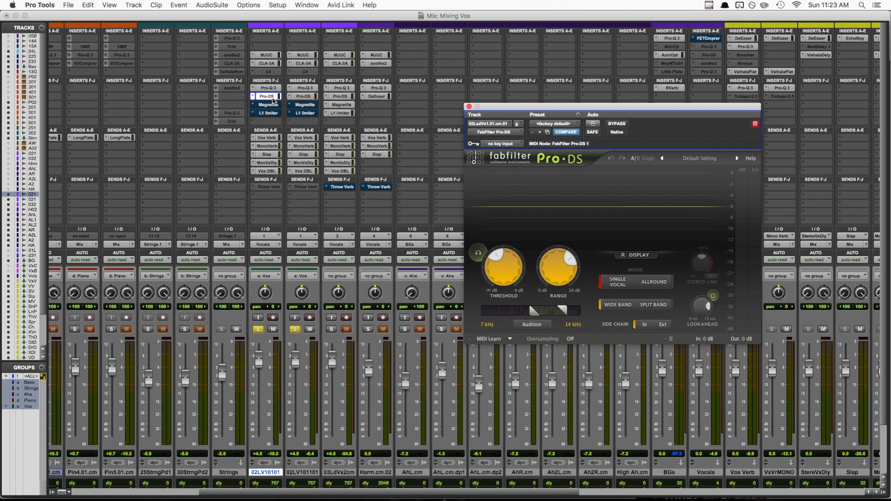
key("super+equal")
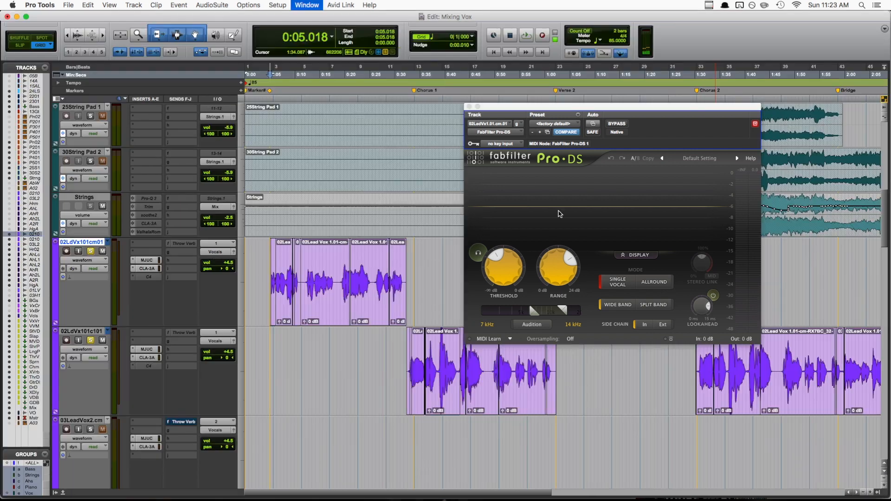
Play the verse vocal from about 0:05 and compare it with Pro-DS bypassed and active
left_click(269, 254)
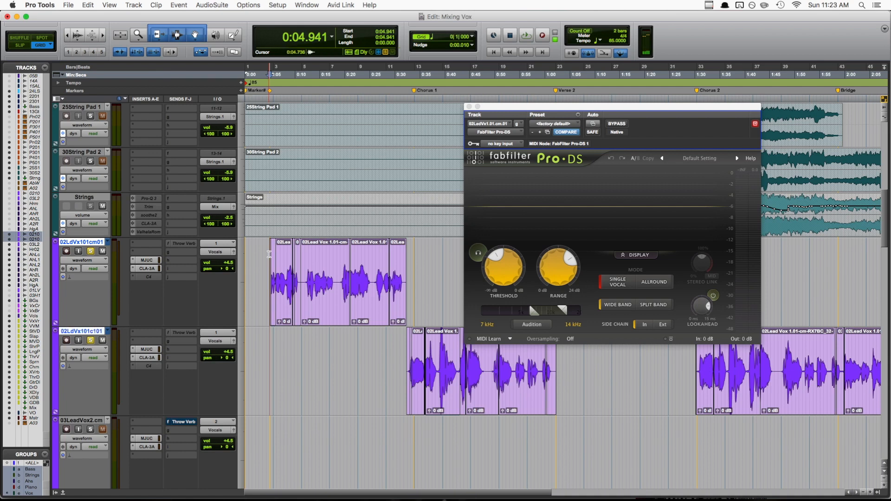
key("space")
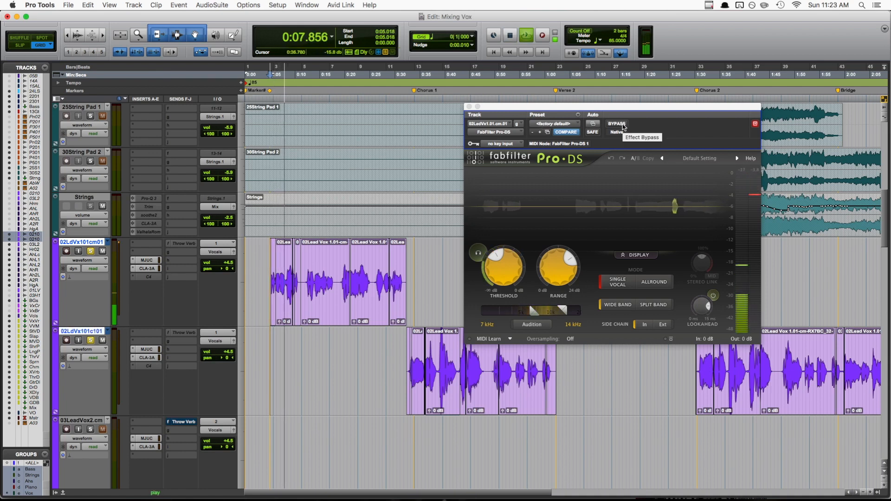
left_click(617, 124)
key("space")
key("space")
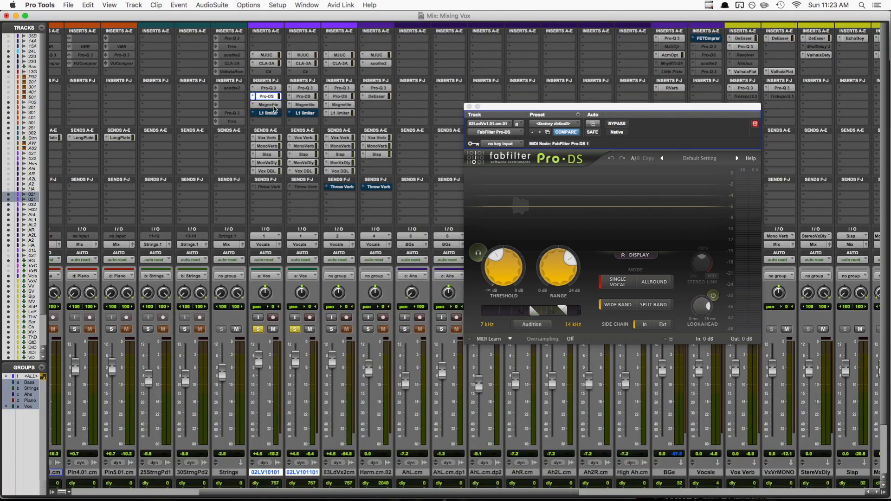
Enable the Magnetite tape plug-in on both lead vocal tracks, open it, and reposition its window over the Edit window
left_click(273, 105)
left_click_drag(644, 106, 535, 98)
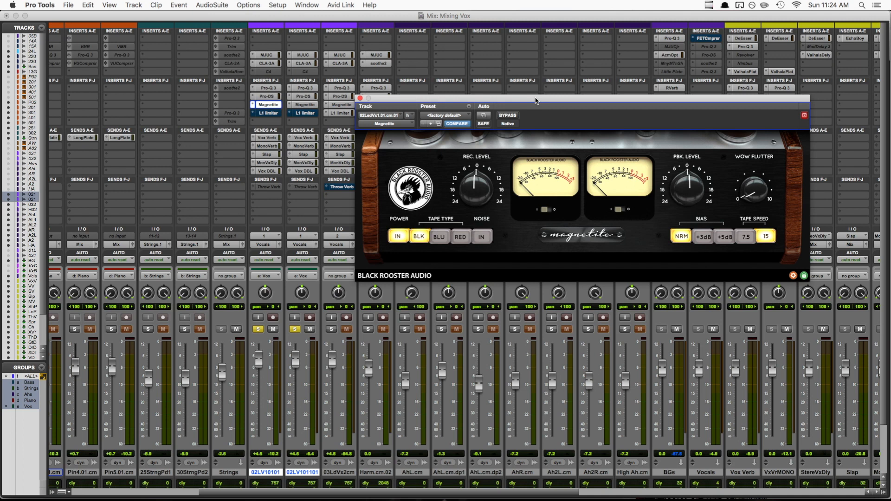
key("super+equal")
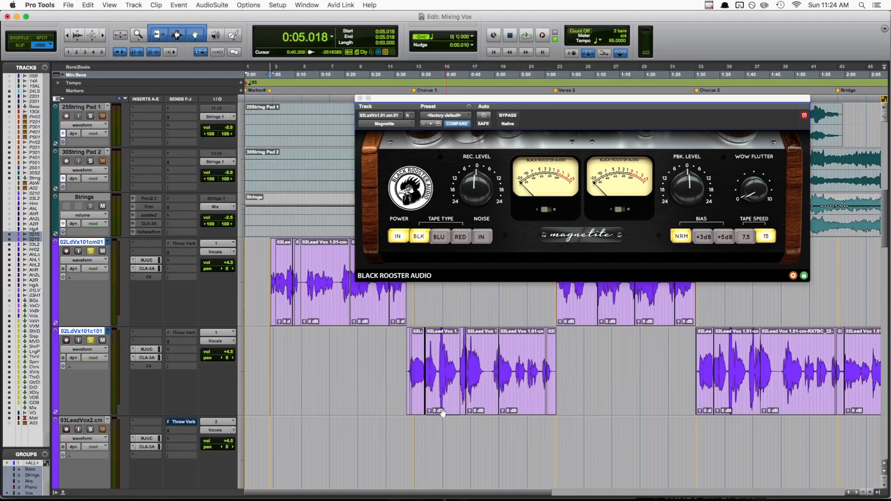
Play the chorus lead vocal from about 0:37 and compare it with Magnetite bypassed and active
left_click(437, 352)
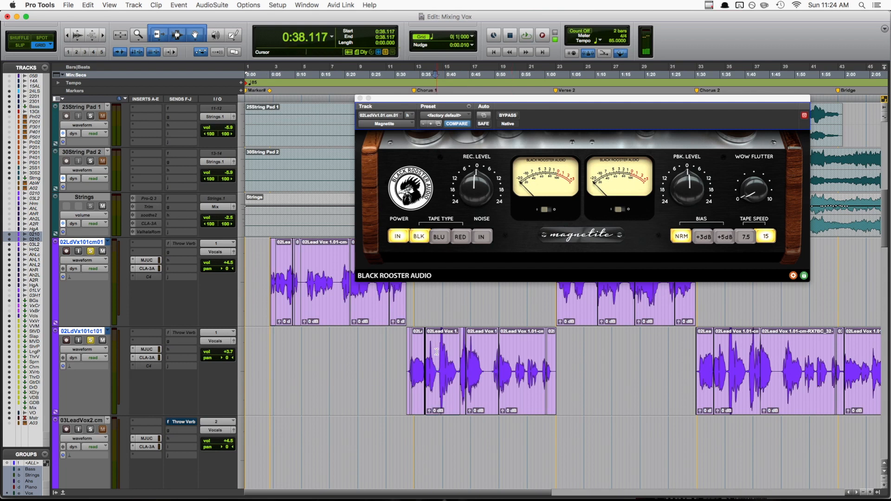
key("space")
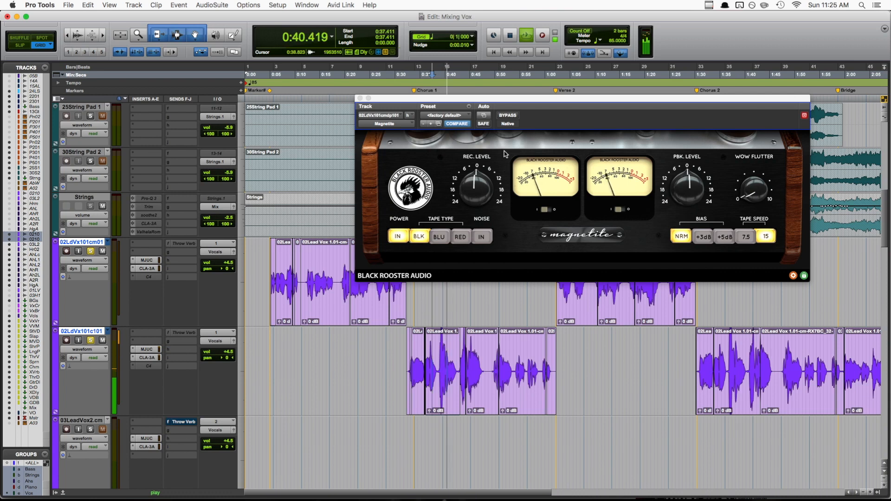
key("space")
key("space")
left_click(508, 116)
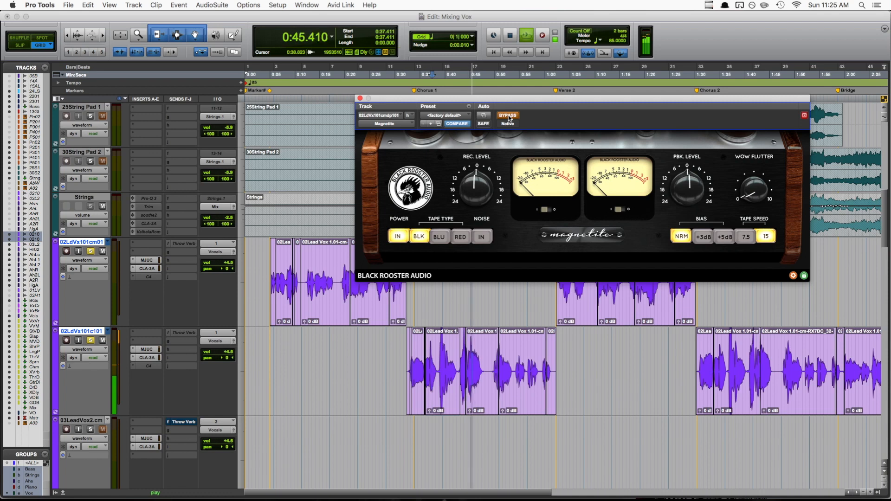
key("space")
key("space")
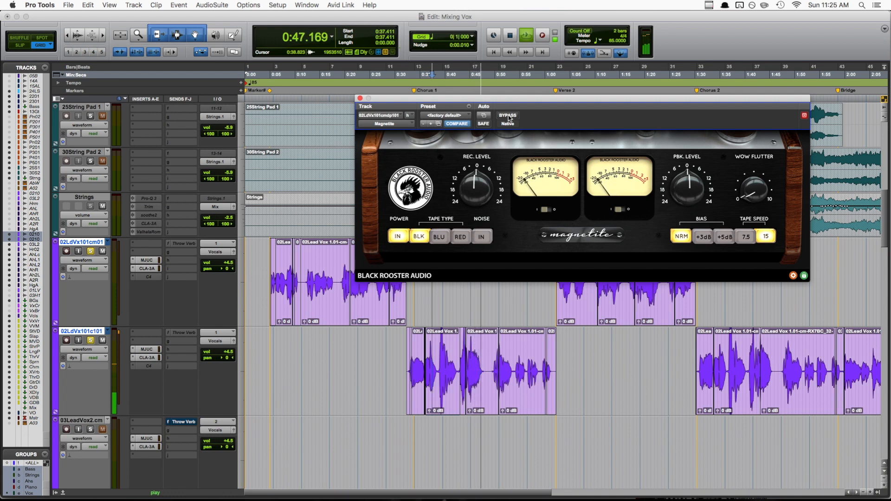
key("space")
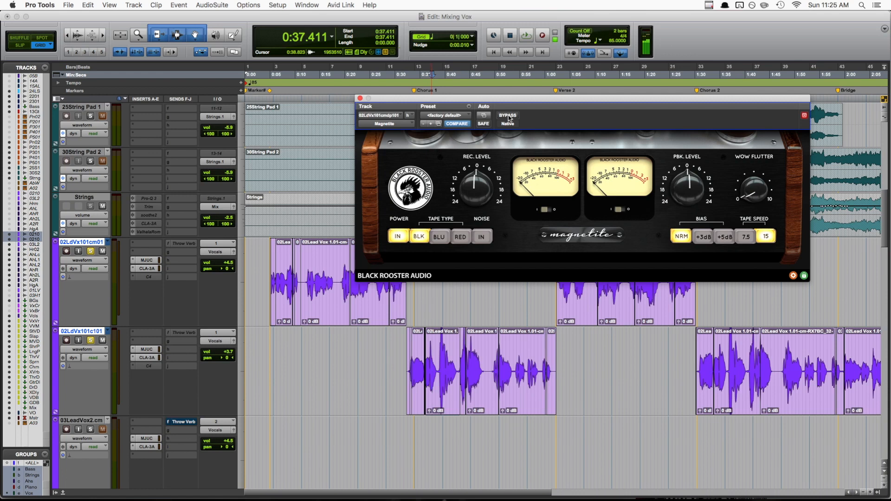
Enable the L1 limiter on both lead vocal tracks, review its settings for the chorus vocal, and close it
key("super+equal")
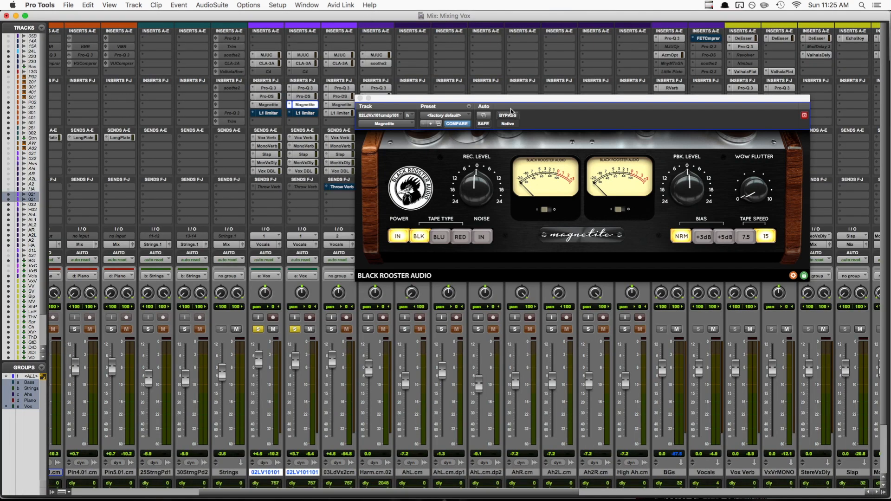
left_click(305, 114)
key("super+equal")
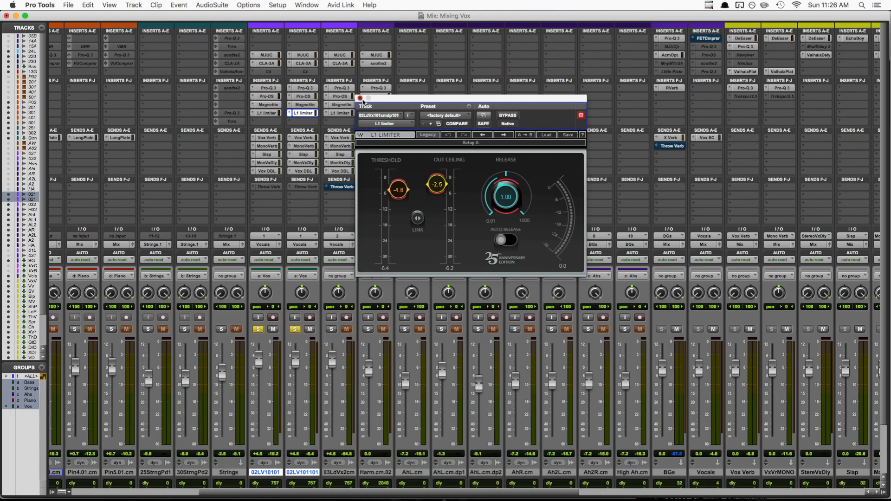
left_click(362, 98)
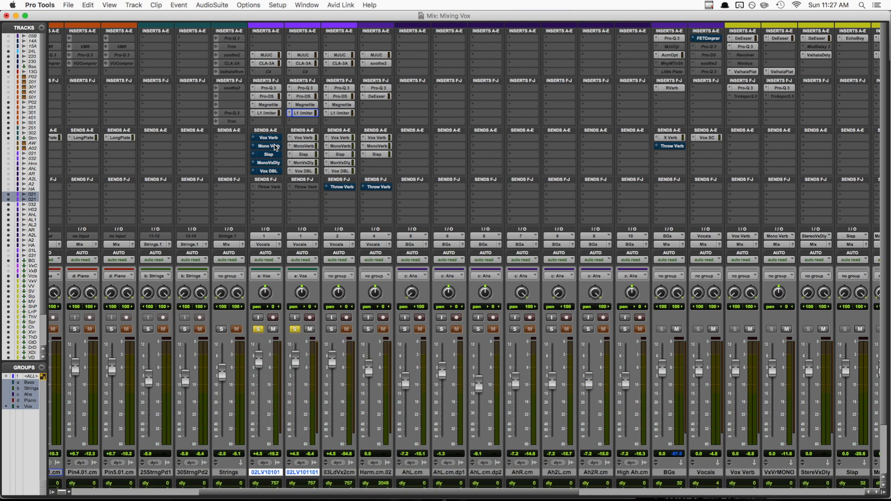
Unmute and open the lead vocal's Slap send, and browse the Classics presets of EchoBoy on the Slap return
left_click(270, 154)
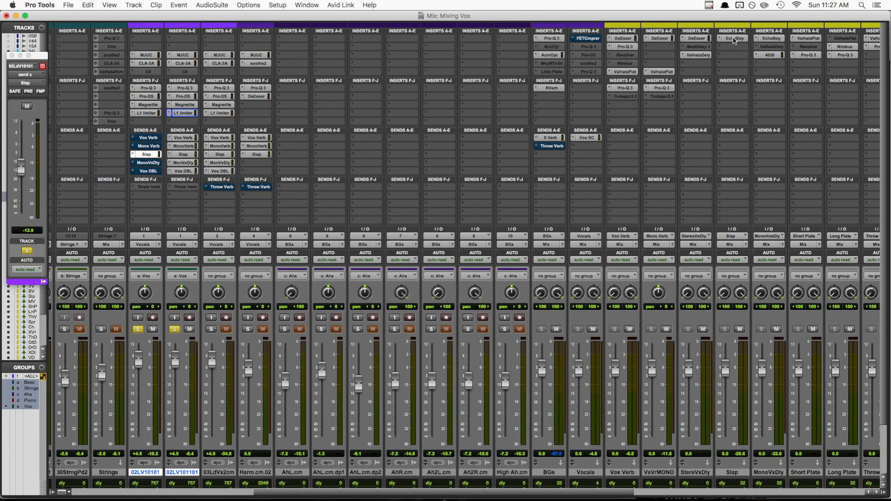
left_click(732, 38)
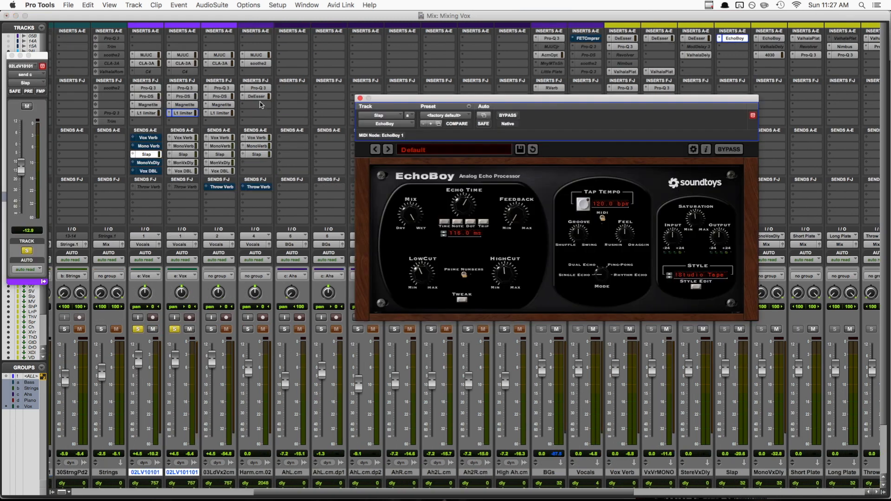
left_click(431, 150)
left_click(431, 151)
left_click(431, 151)
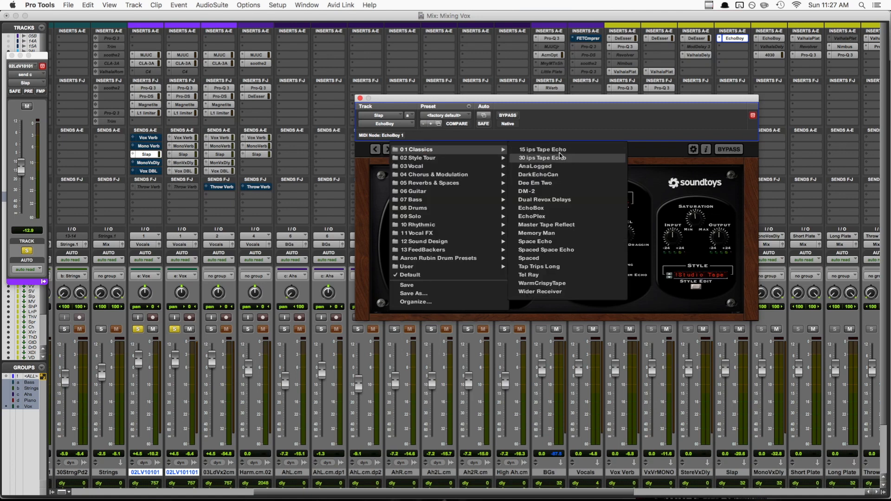
left_click(571, 128)
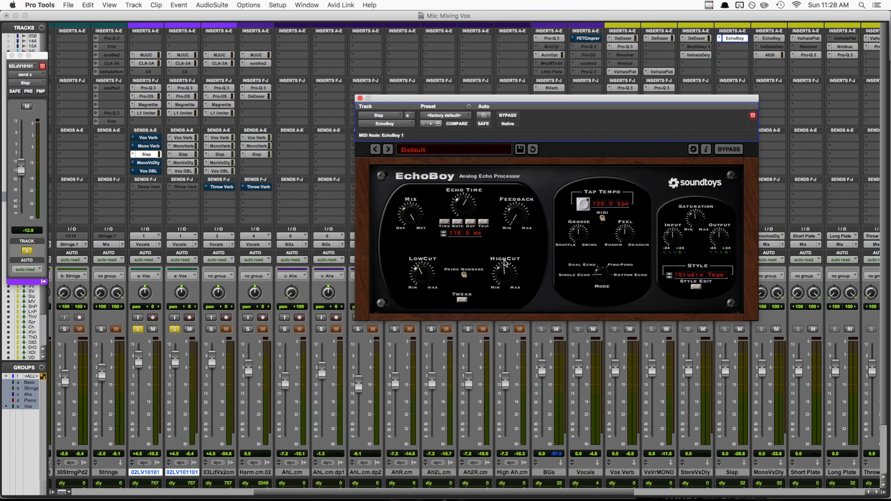
Move EchoBoy closer to the lead vocal channels and compare the vocal with the Slap send muted and active
left_click_drag(480, 102, 420, 102)
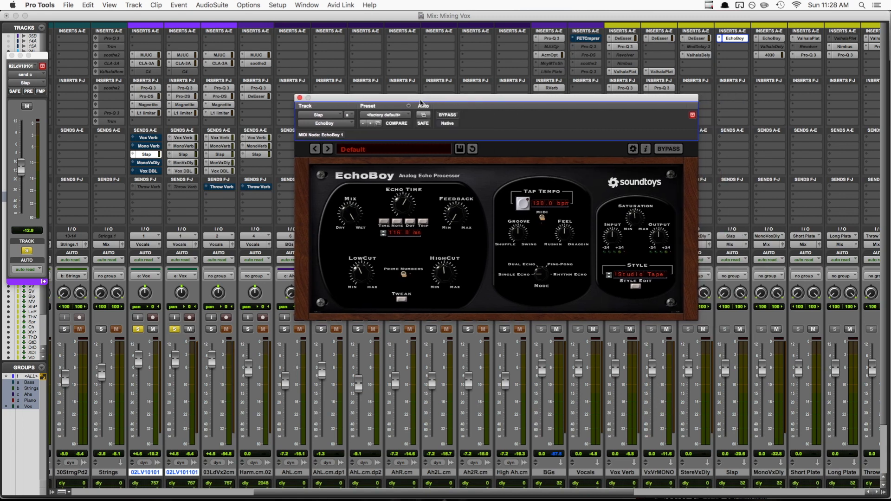
left_click(151, 156, "ctrl+super")
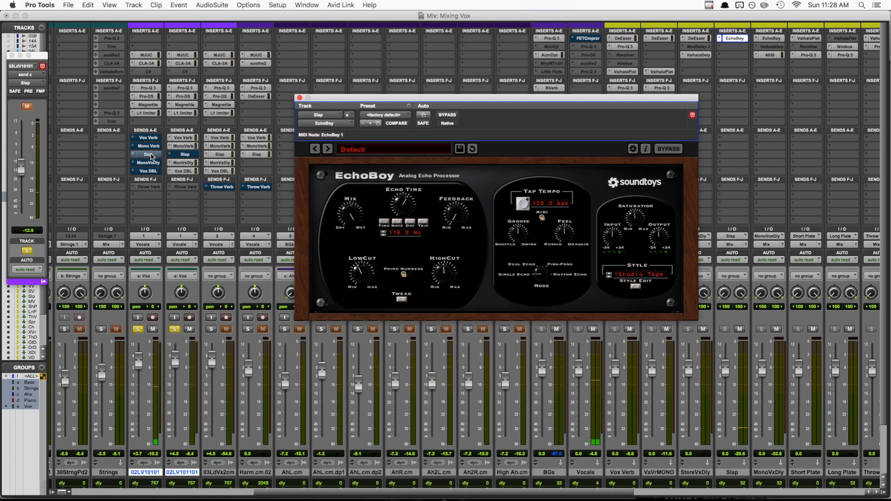
left_click(151, 156, "ctrl+super")
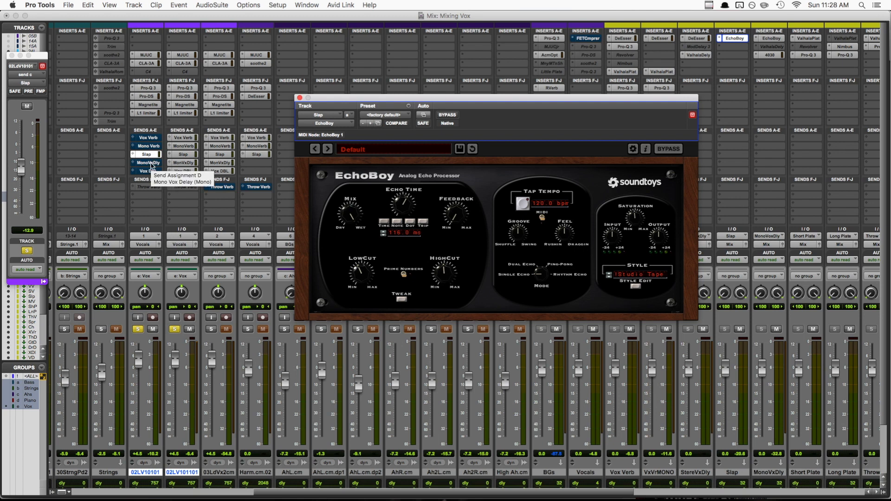
Unmute and open the lead vocal's Mono Vox Delay send, and open EchoBoy on the Mono Vox Delay return
left_click(151, 163, "ctrl+super")
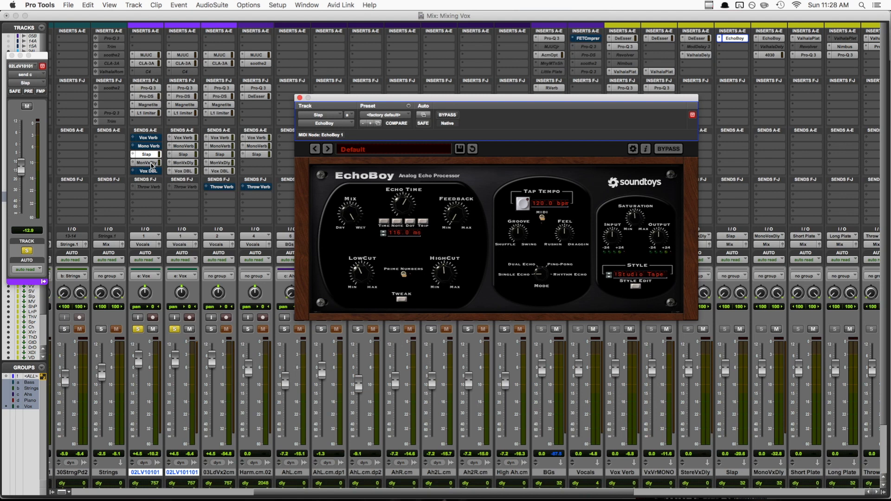
left_click(152, 164)
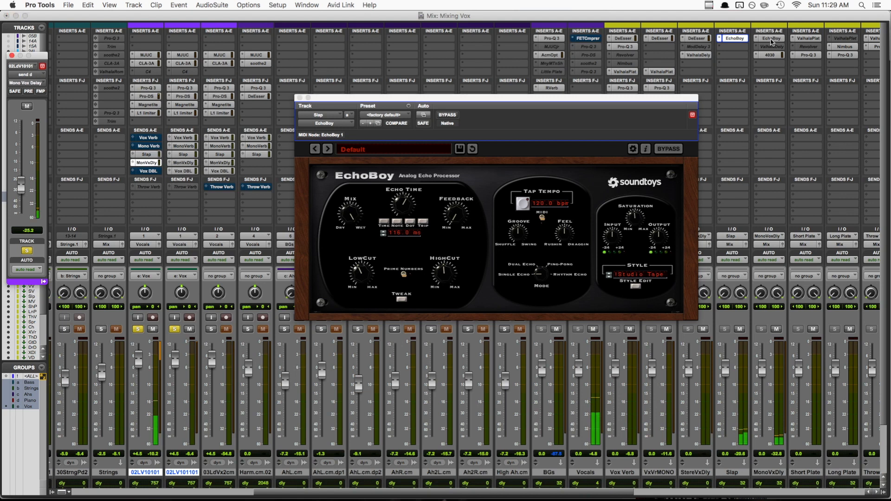
left_click(771, 42)
left_click(771, 38)
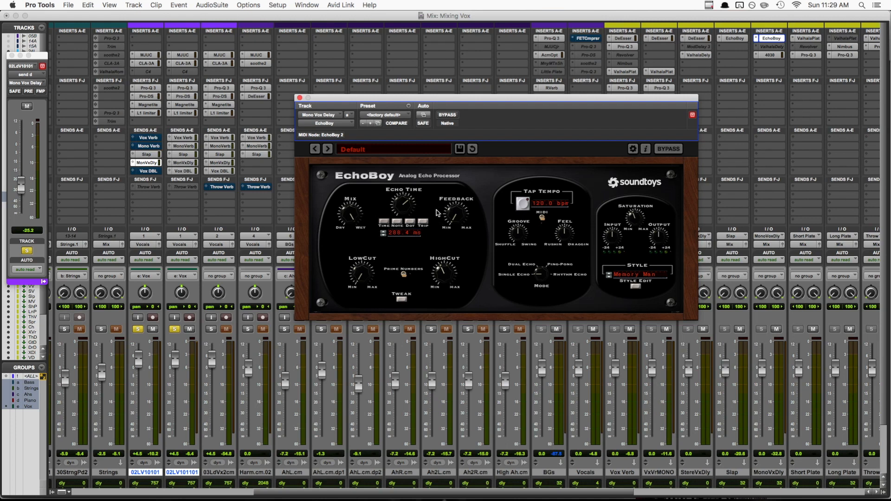
Compare the vocal with the Mono Vox Delay send muted and active, and inspect the return's 4030 Retro Compressor
left_click(148, 165, "super")
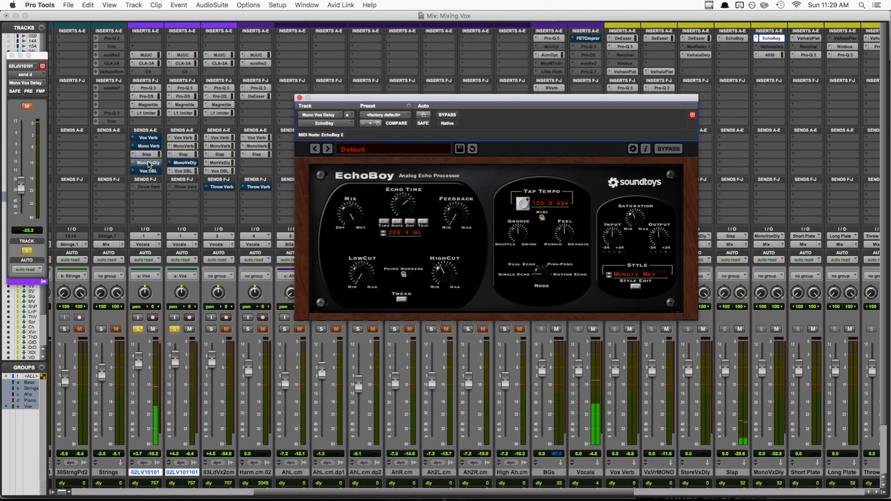
left_click(148, 164, "super")
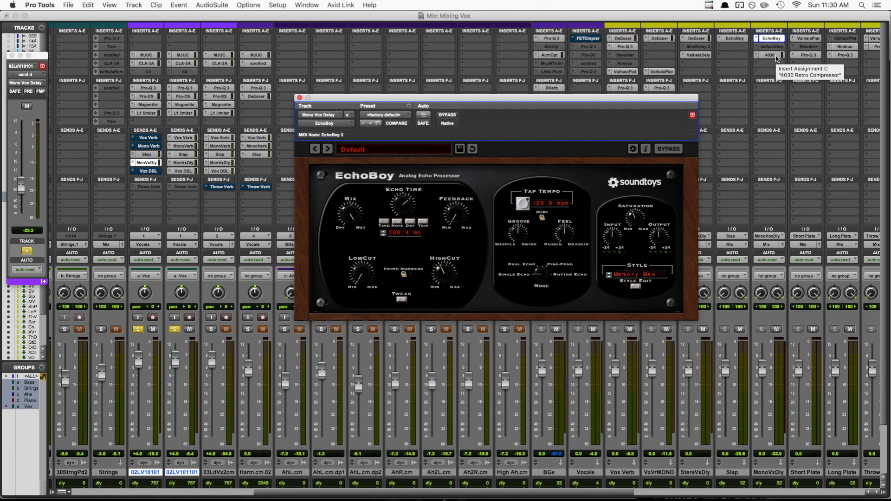
left_click(776, 57)
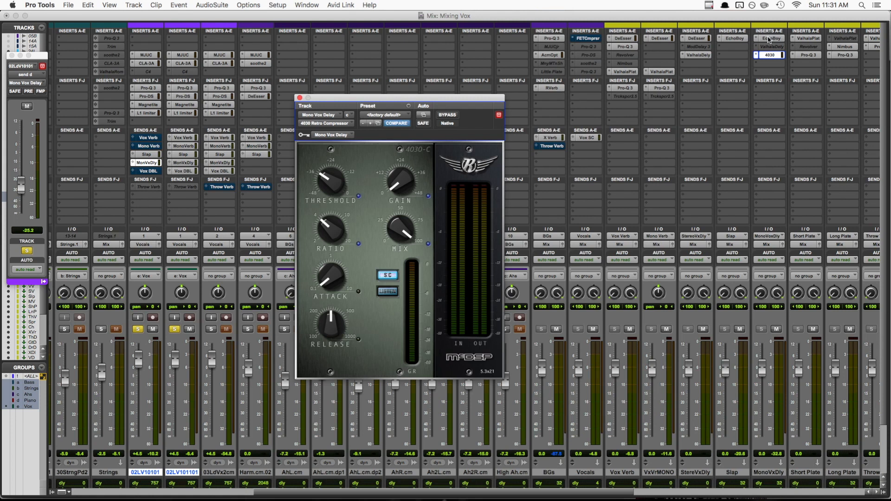
key("space")
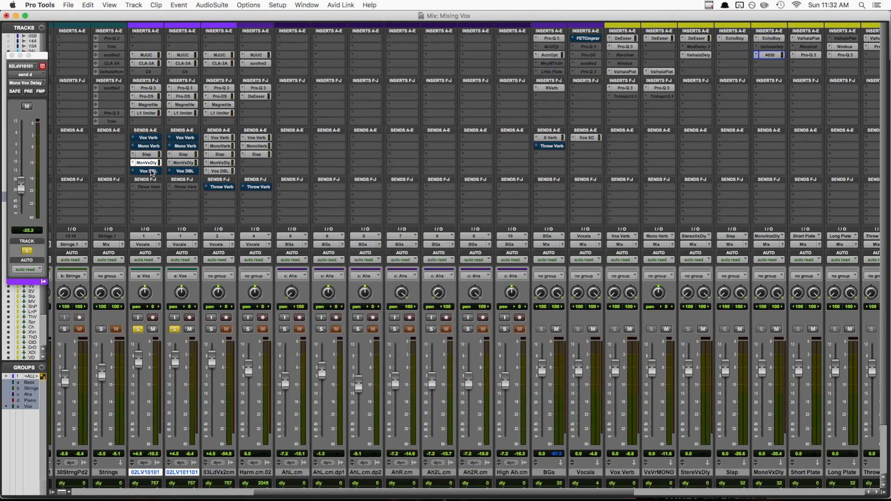
Unmute the Vox DBL send on both lead vocal tracks and compare the vocal with it muted and active
left_click(151, 172, "super")
left_click(151, 172)
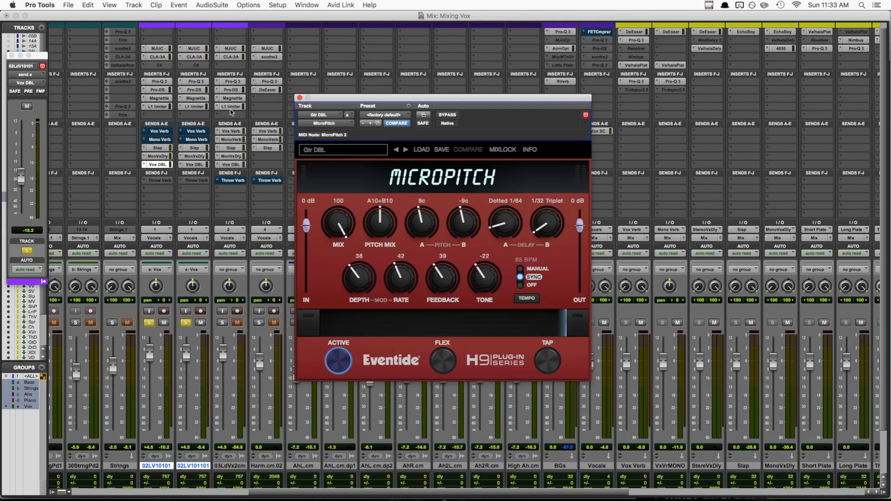
left_click(161, 165, "super")
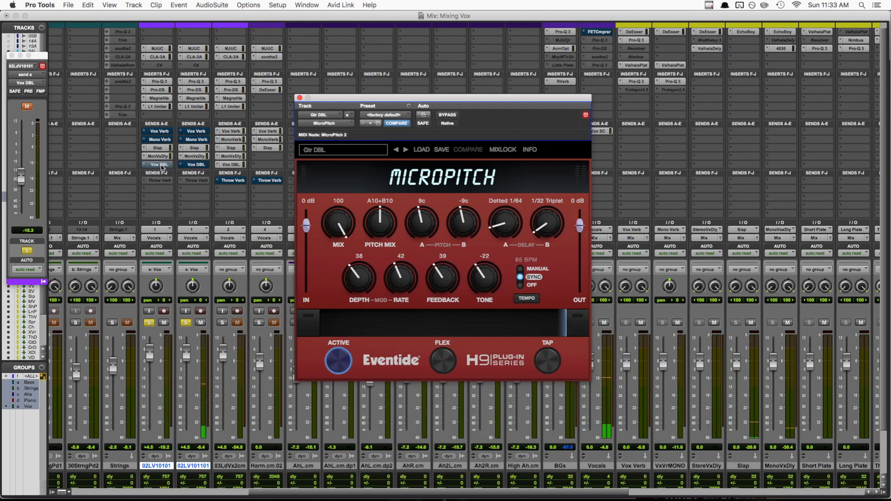
left_click(161, 165, "super")
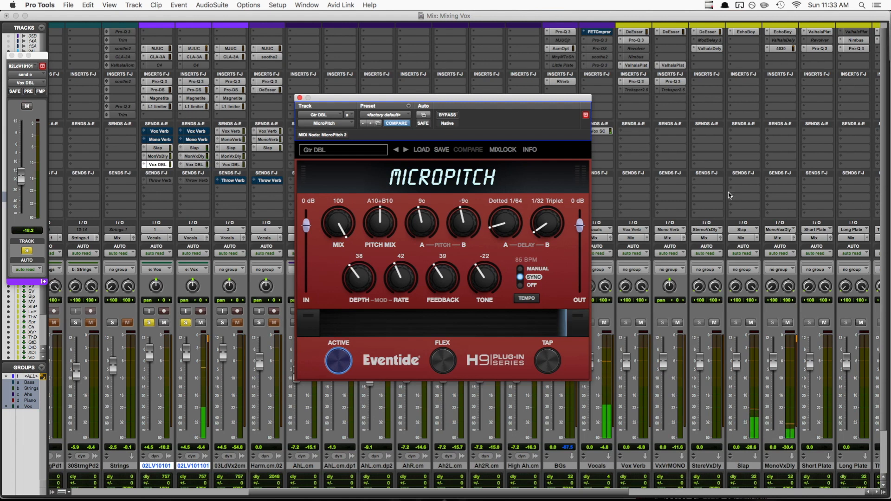
Try the Gtr DBL MicroPitch output at 12 dB and the Vox DBL return fader at +12.0 during playback
scroll(739, 370, "right", 10)
scroll(739, 369, "down", 2)
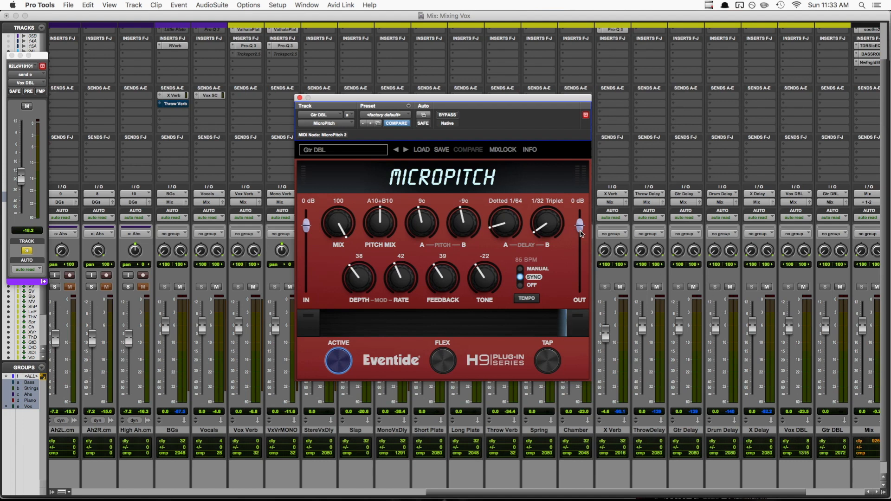
left_click_drag(579, 229, 579, 213)
key("super+equal")
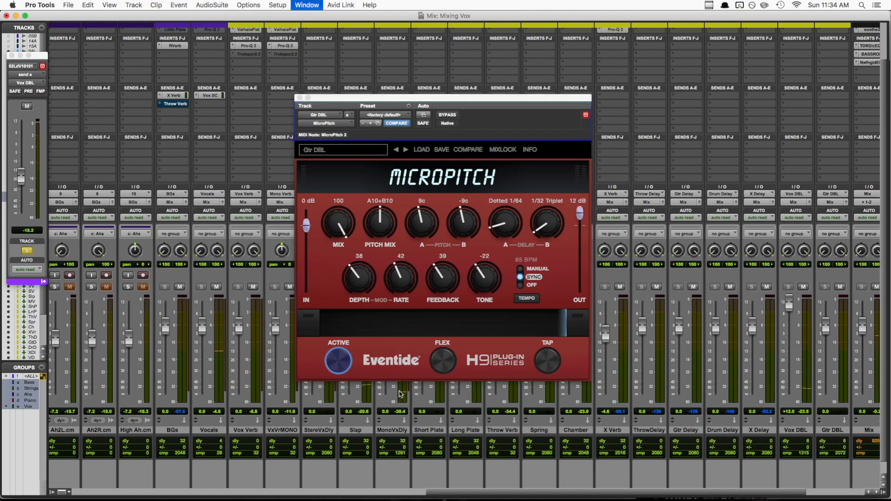
key("space")
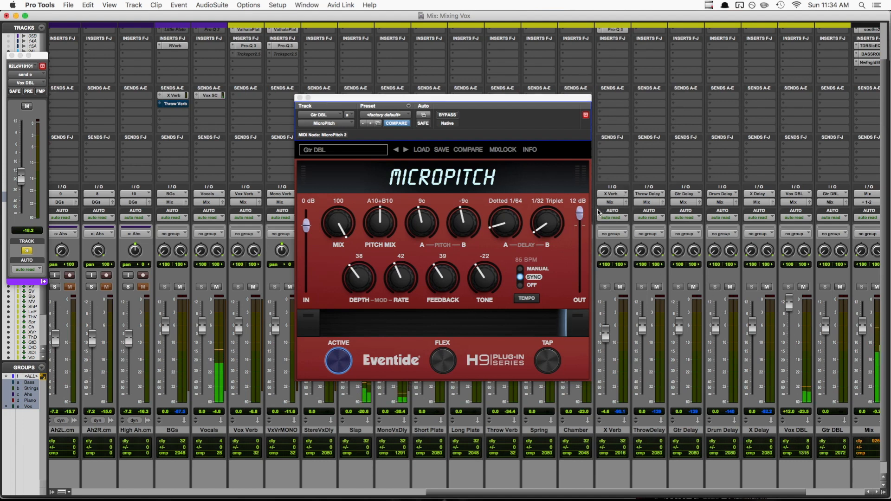
Reset the Vox DBL return fader and the MicroPitch output to 0 dB, and close MicroPitch
left_click(789, 304, "alt")
left_click(580, 214, "alt")
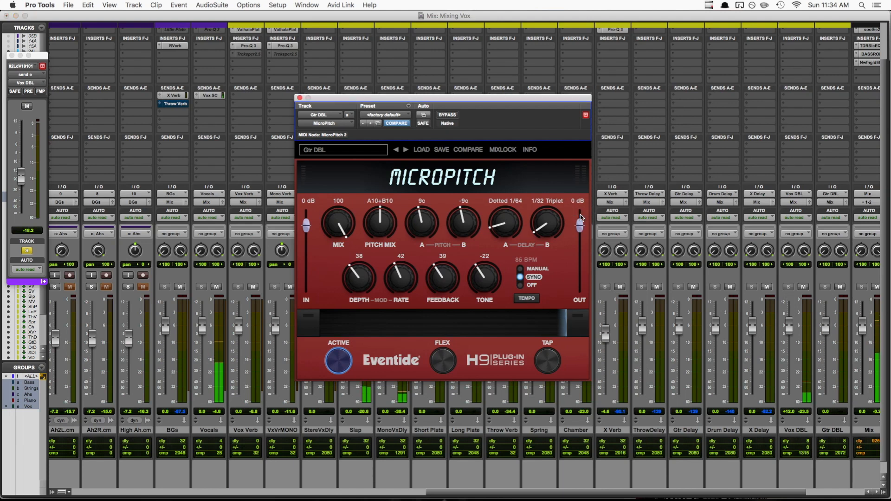
left_click(300, 97)
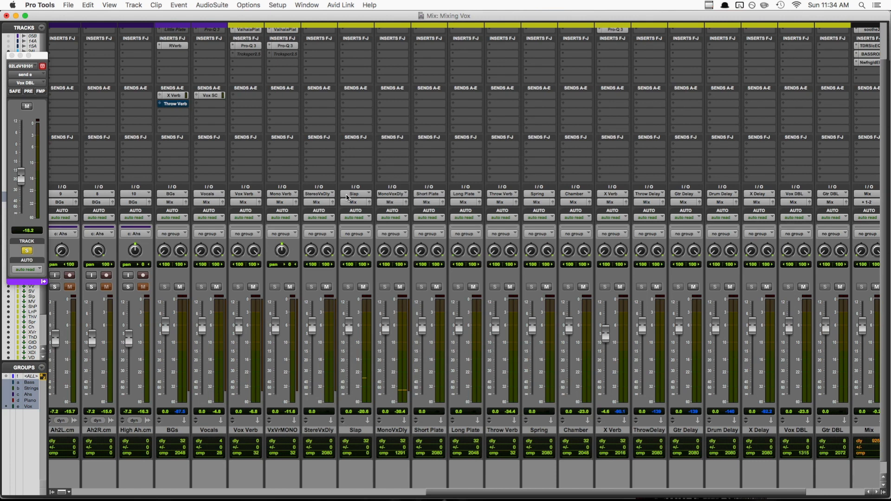
Open ValhallaPlate from the mono and stereo Vox Verb returns side by side and compare their settings and modes
scroll(346, 197, "left", 11)
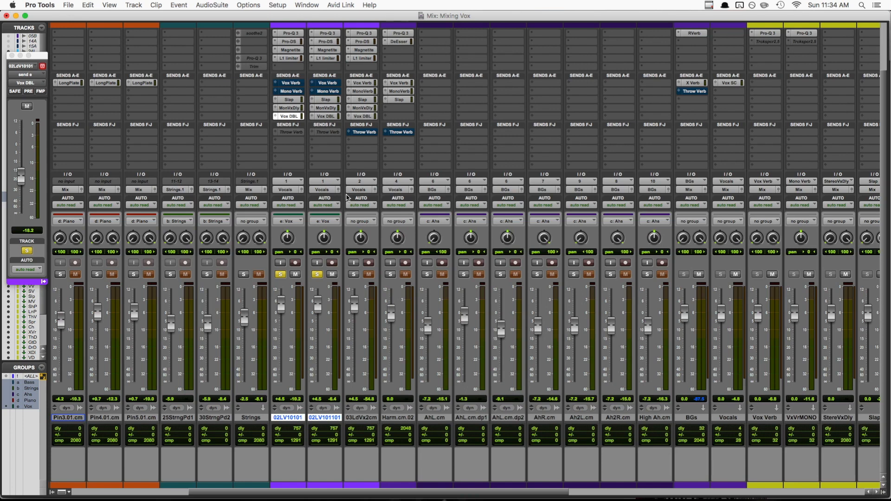
scroll(346, 198, "up", 3)
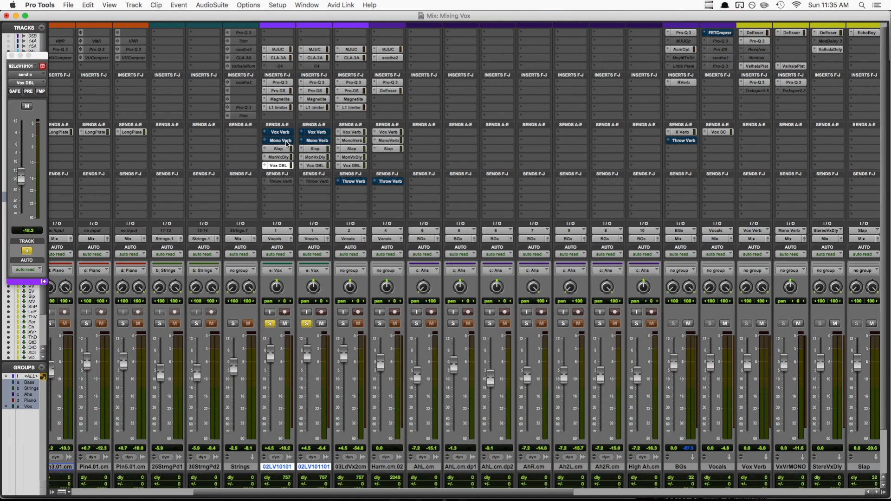
scroll(286, 144, "right", 5)
left_click(685, 70)
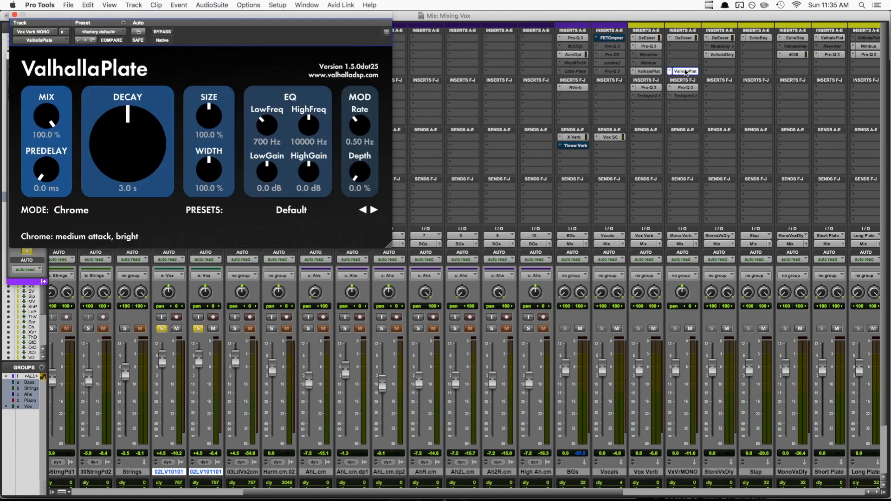
left_click(648, 70)
left_click_drag(301, 26, 685, 17)
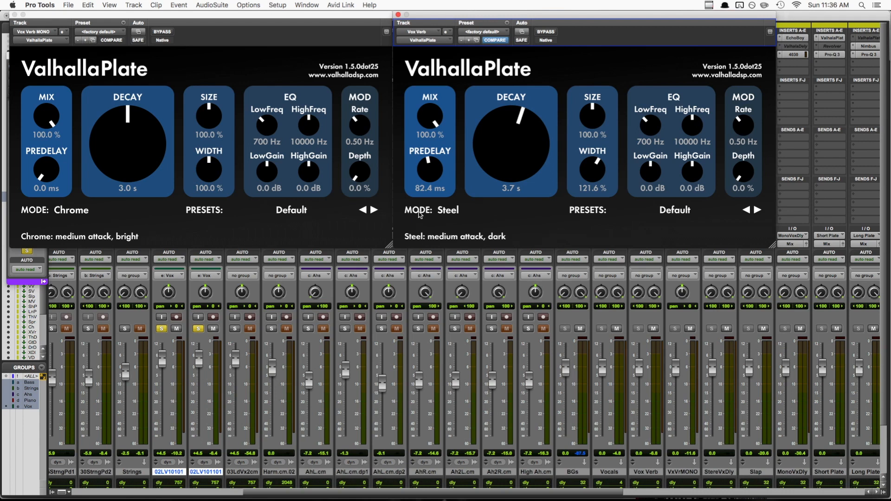
left_click(441, 211)
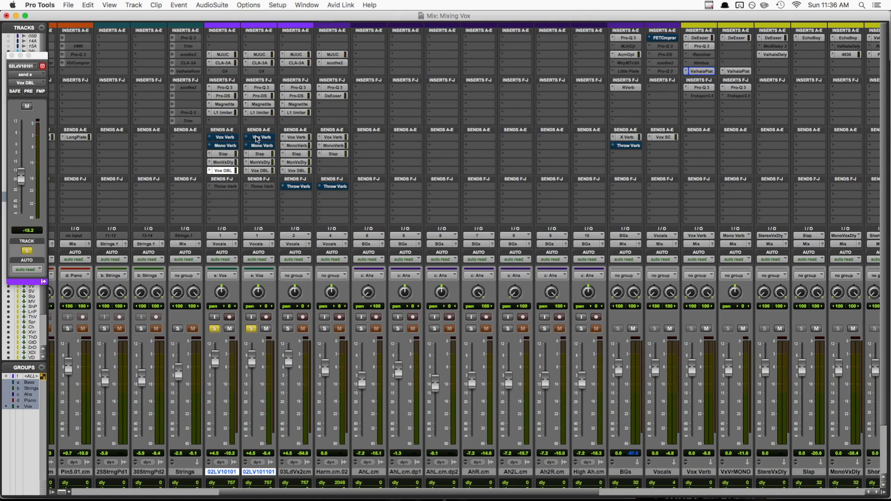
Open the Vox Verb and Mono Verb sends on both lead vocal tracks in turn and compare their send levels
left_click(234, 140)
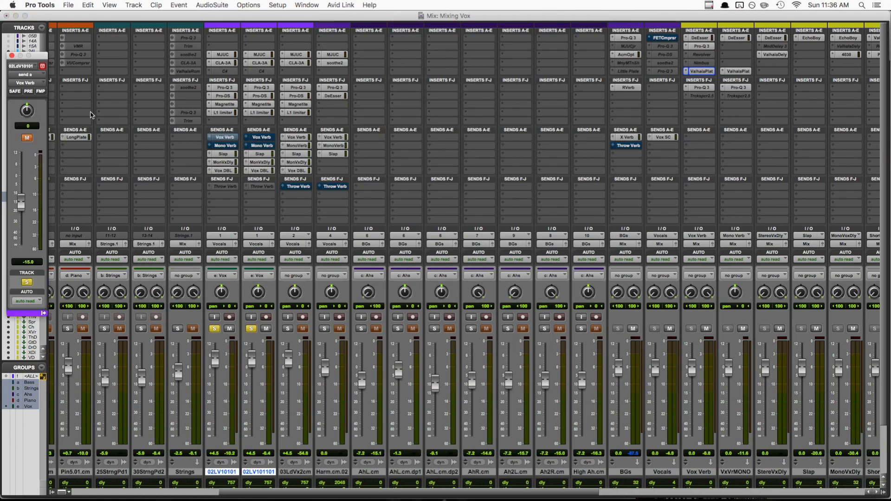
left_click_drag(35, 54, 162, 33)
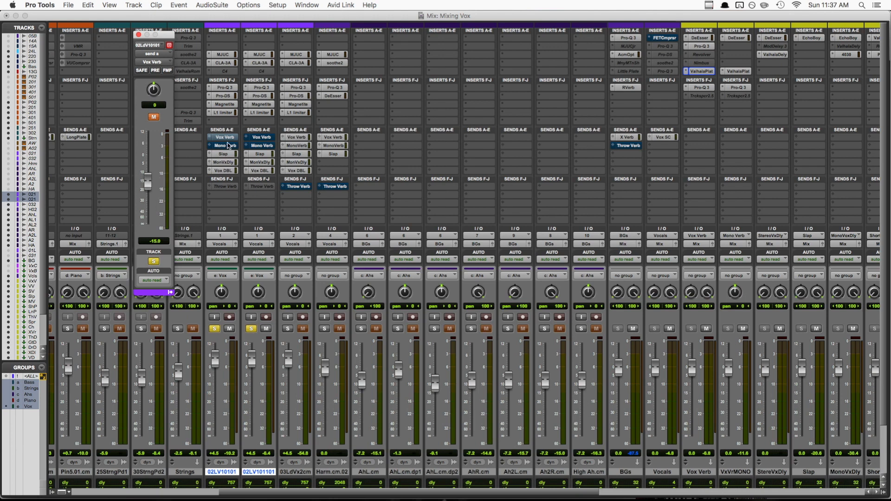
left_click(266, 138)
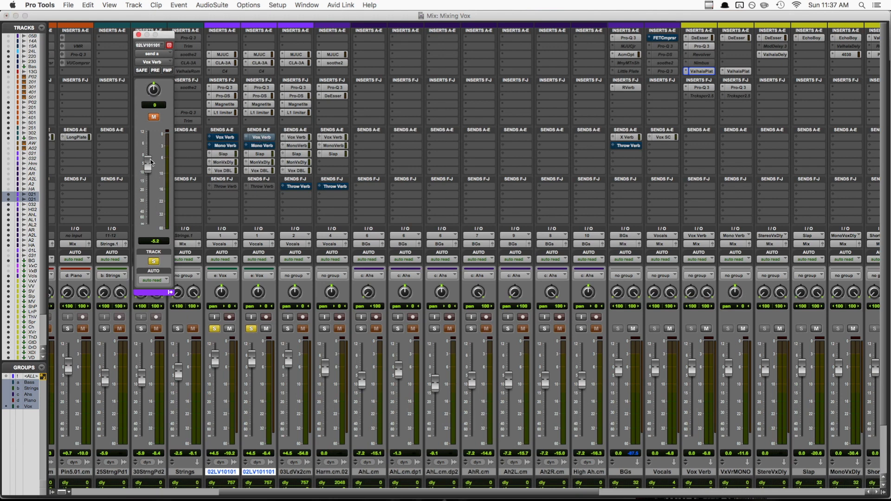
left_click(224, 146)
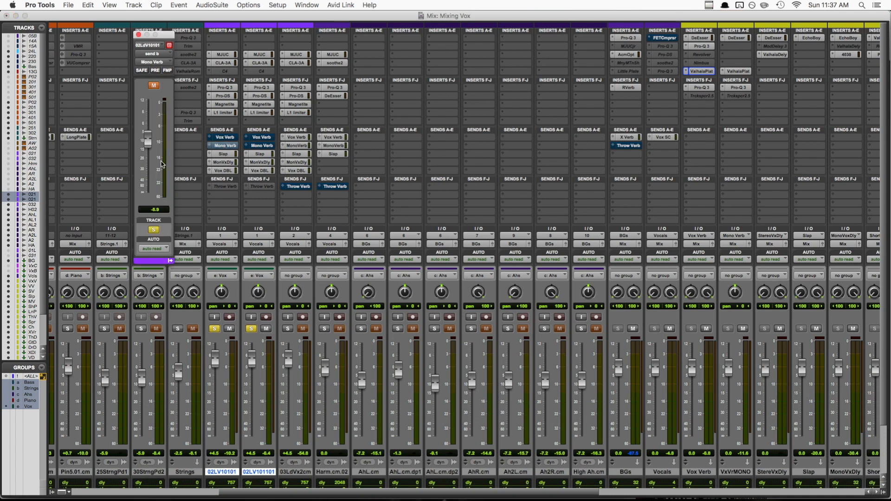
left_click(257, 147)
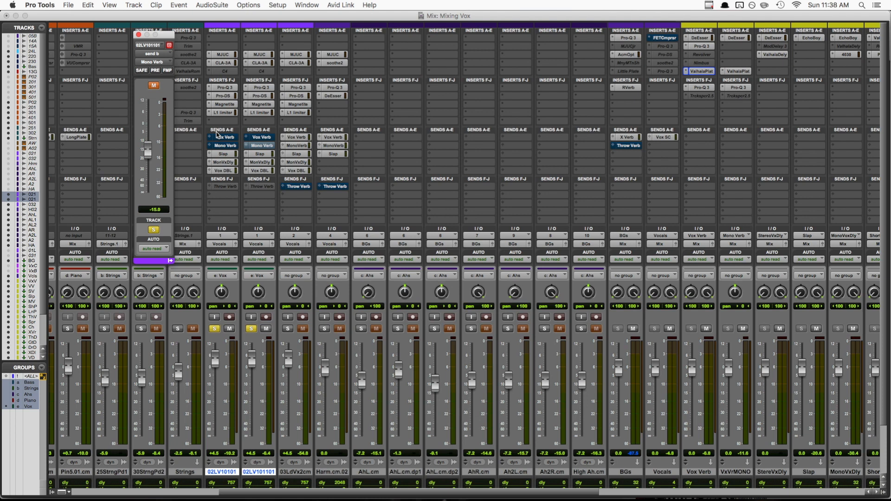
Switch to the Edit window and play the lead vocals from 0:19.764 to hear the reverb sends
key("super+equal")
left_click_drag(346, 391, 342, 391)
left_click(343, 390)
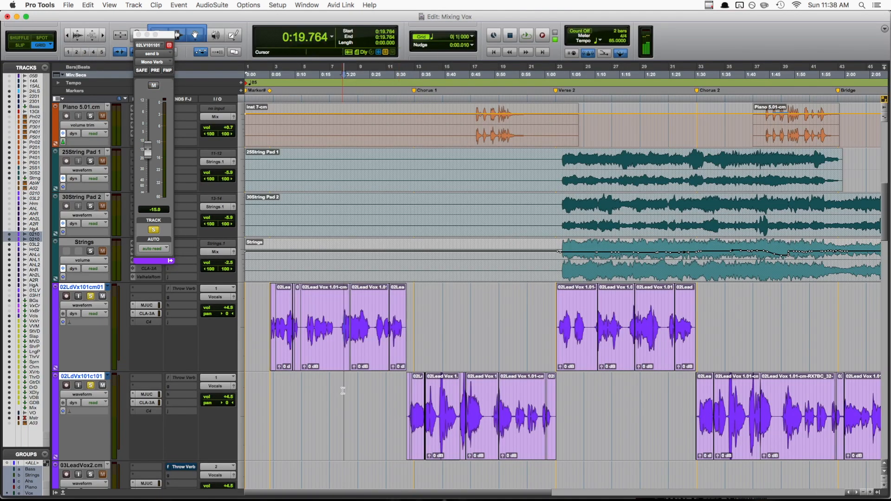
key("space")
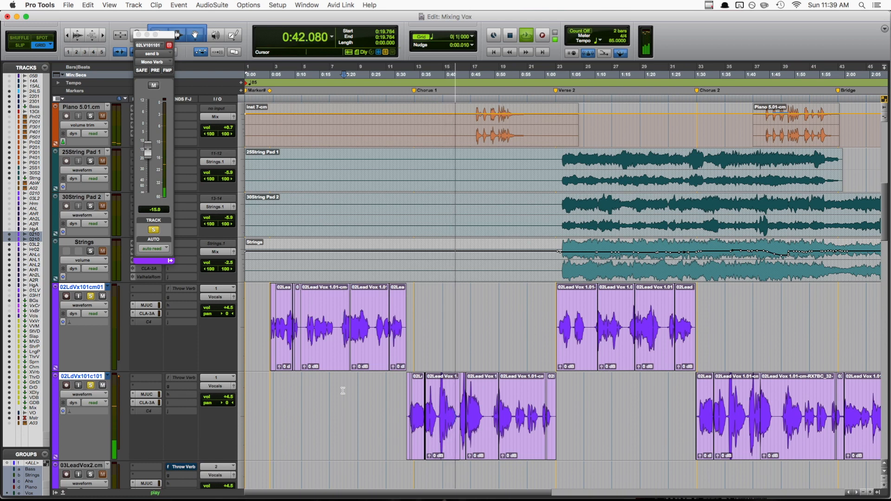
key("space")
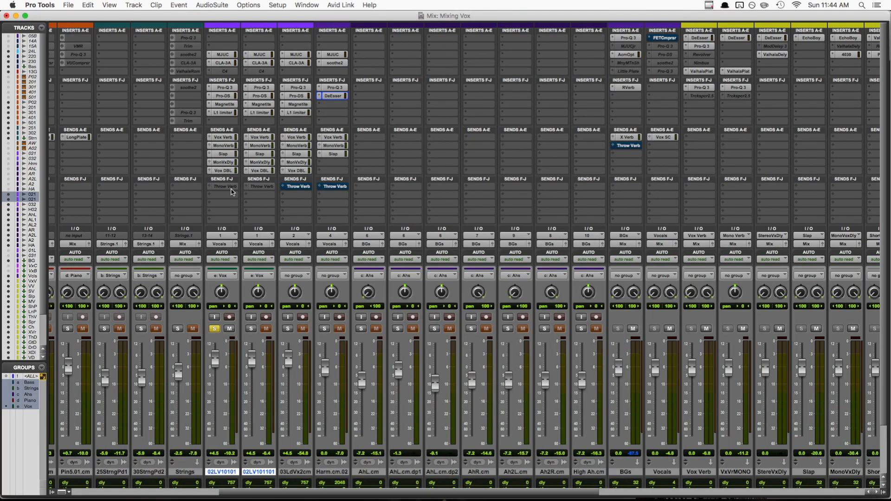
Reactivate the Throw Verb send on both lead vocal tracks
left_click(231, 187, "ctrl+super")
left_click(258, 187, "ctrl+super")
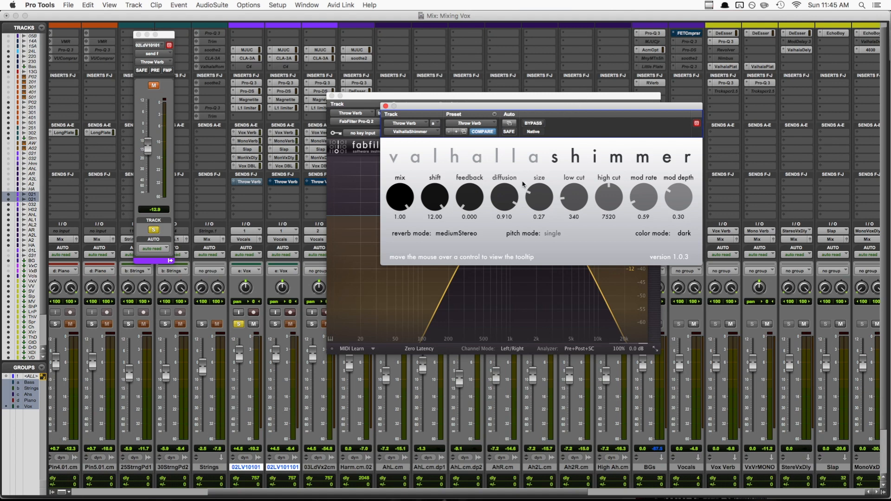
Try the Throw Verb's ValhallaShimmer feedback at 0.780 during playback, and return it to 0.000
left_click_drag(471, 175, 468, 90)
key("space")
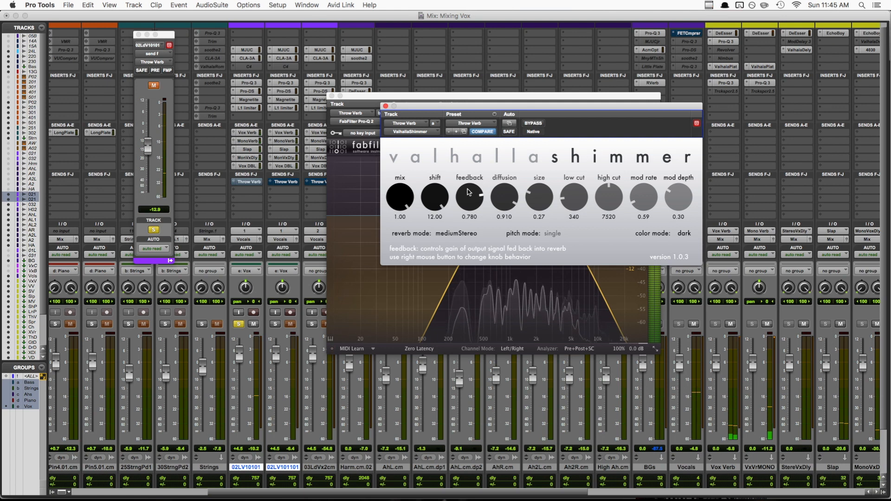
left_click_drag(469, 192, 476, 267)
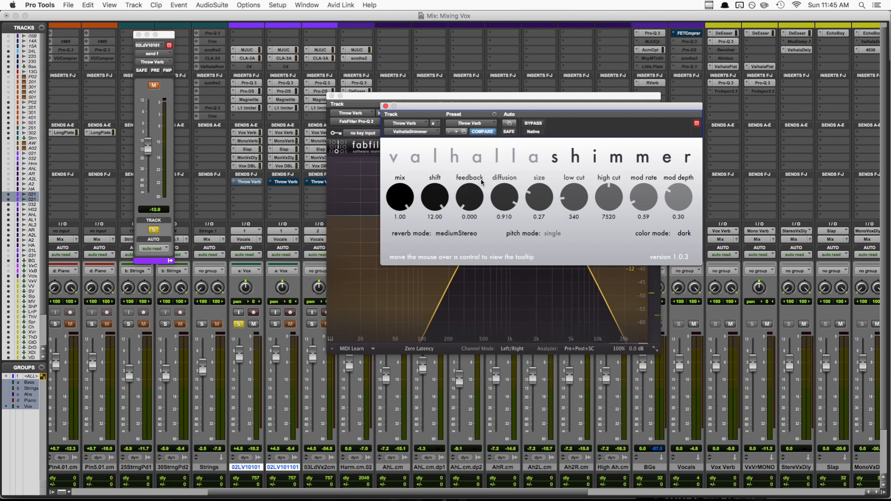
Examine the low-cut and high-cut filters in the Throw Verb return's Pro-Q 2, and close the plug-in
left_click(488, 98)
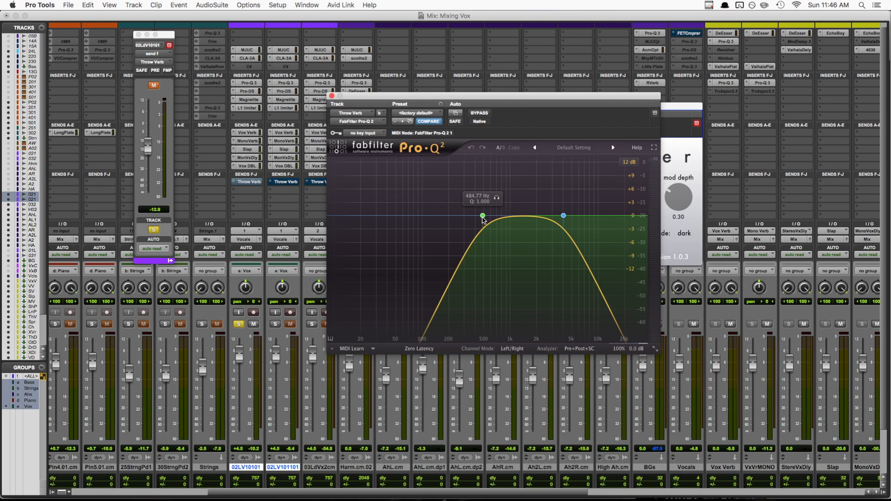
left_click(331, 96)
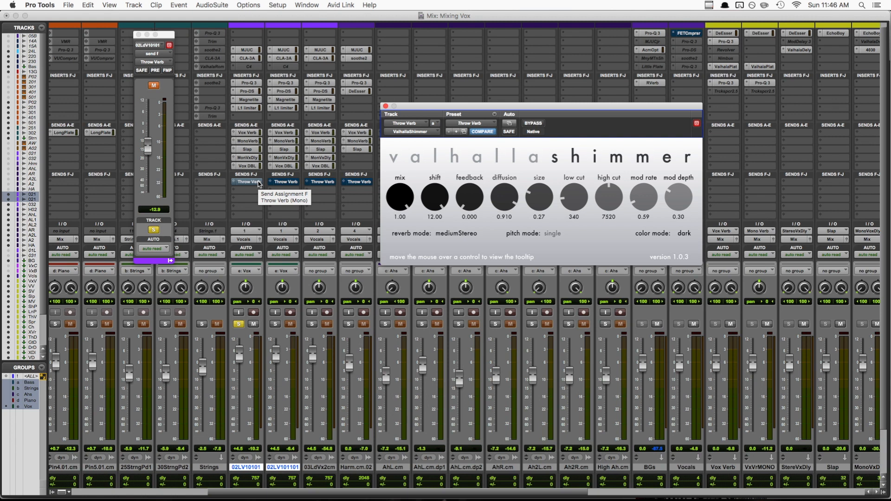
Display the Throw Verb send's mute automation on the first lead vocal track in the Edit window, zoomed in on the first verse
key("super+equal")
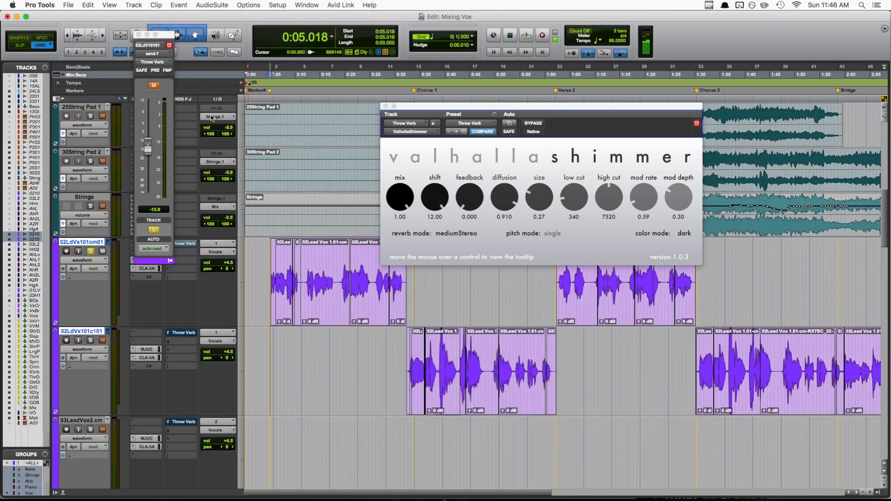
left_click(153, 87, "ctrl+super")
left_click(283, 275)
key("t")
key("t")
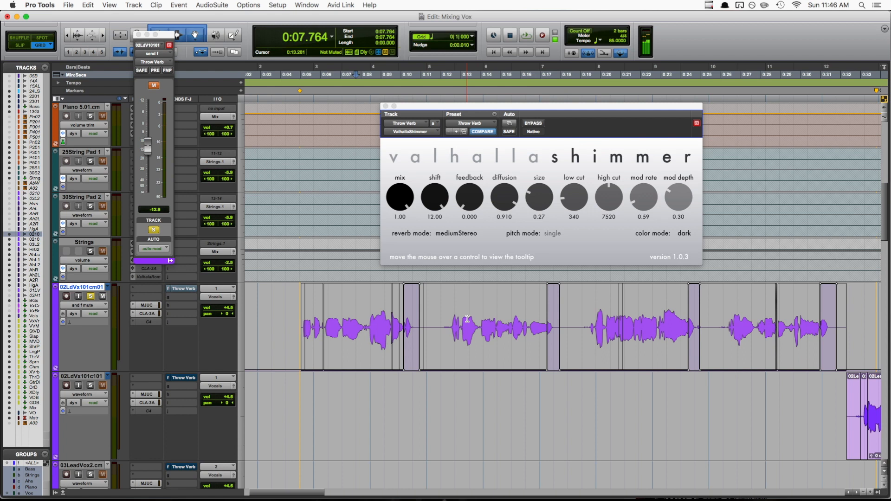
scroll(618, 326, "right", 3)
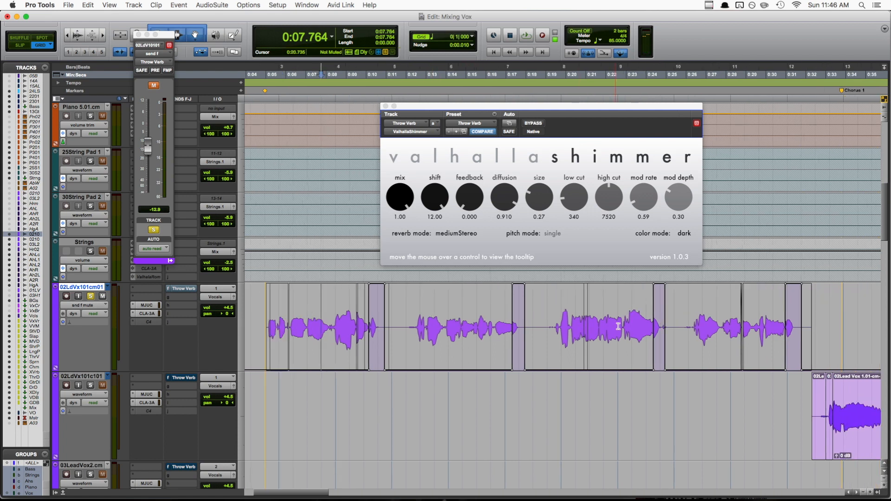
scroll(618, 326, "left", 1)
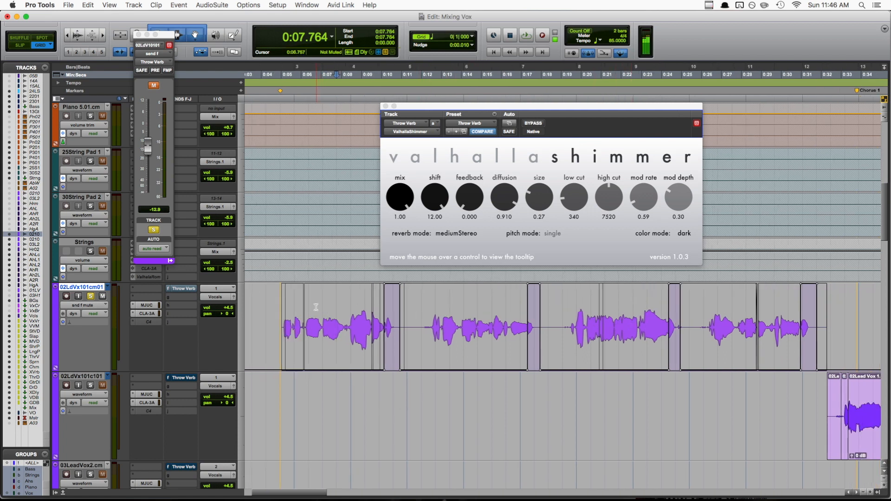
Play the first verse from 0:07.764 with the first lead vocal's Throw Verb send active, inactive and active again to compare the throws
key("space")
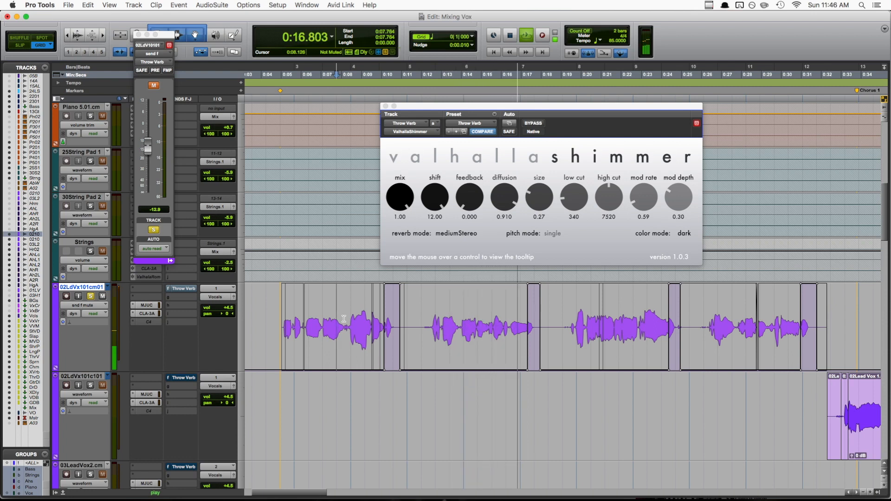
key("space")
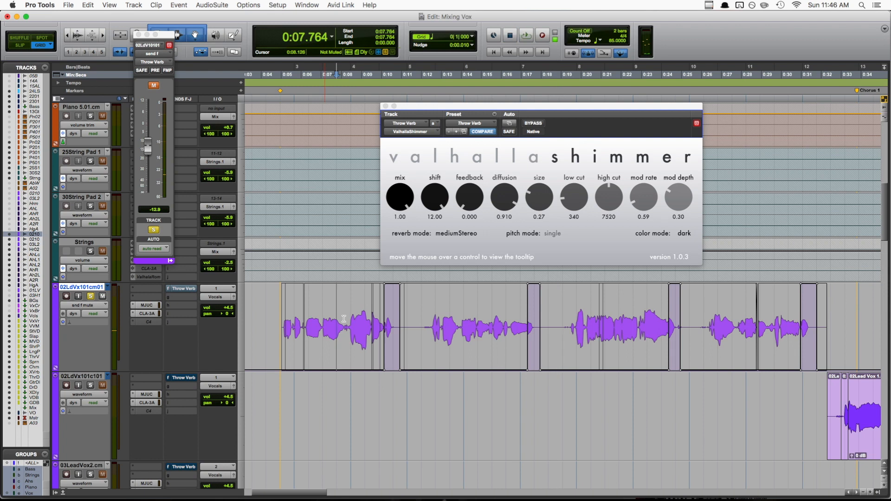
left_click(189, 289, "ctrl+super")
key("space")
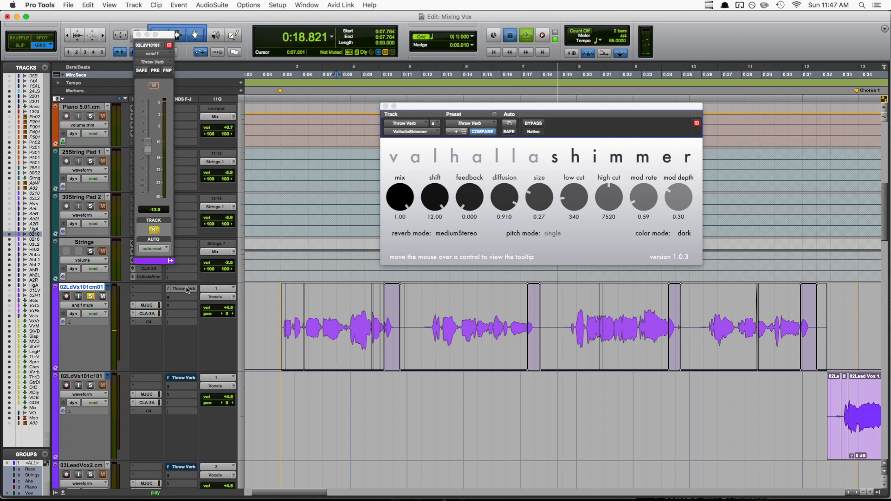
key("space")
key("space")
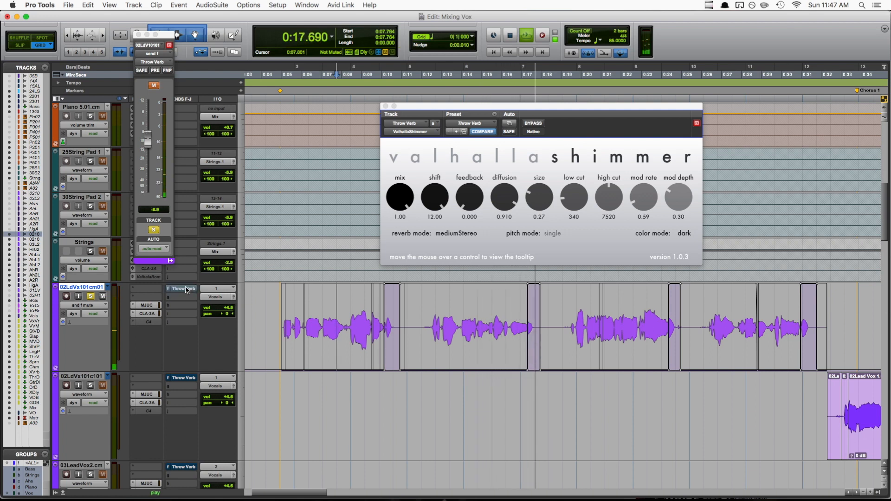
key("space")
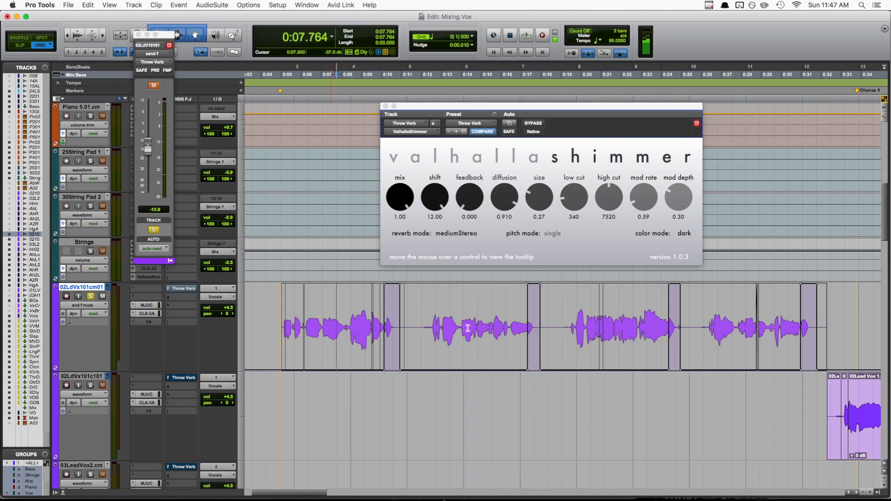